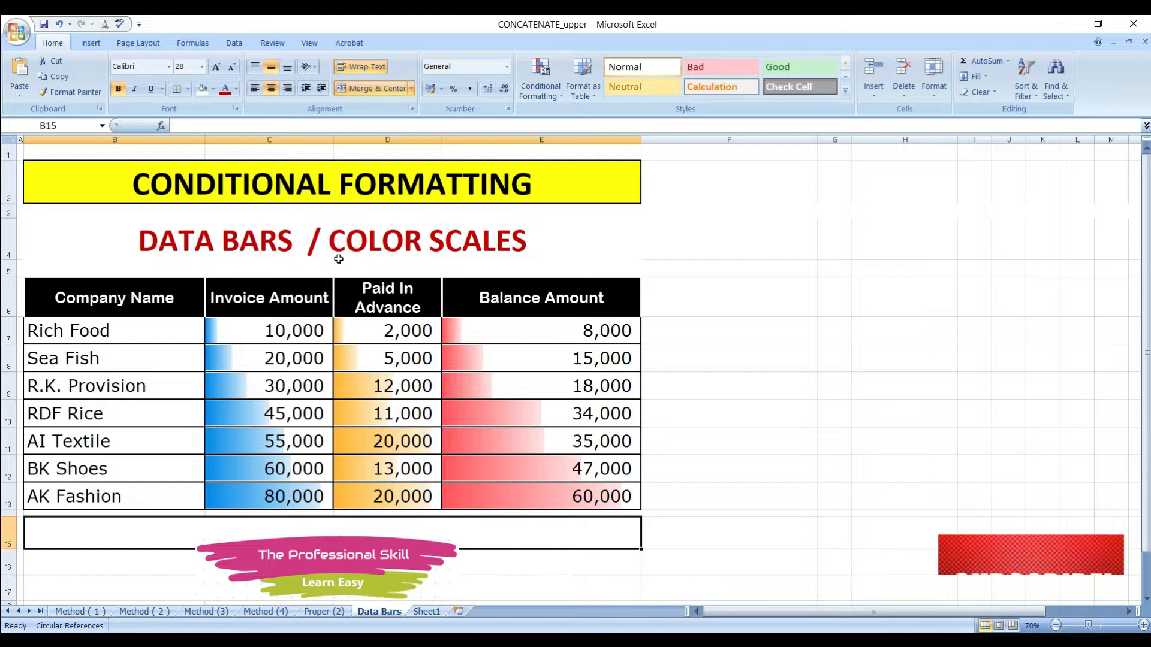
pyautogui.click(141, 316)
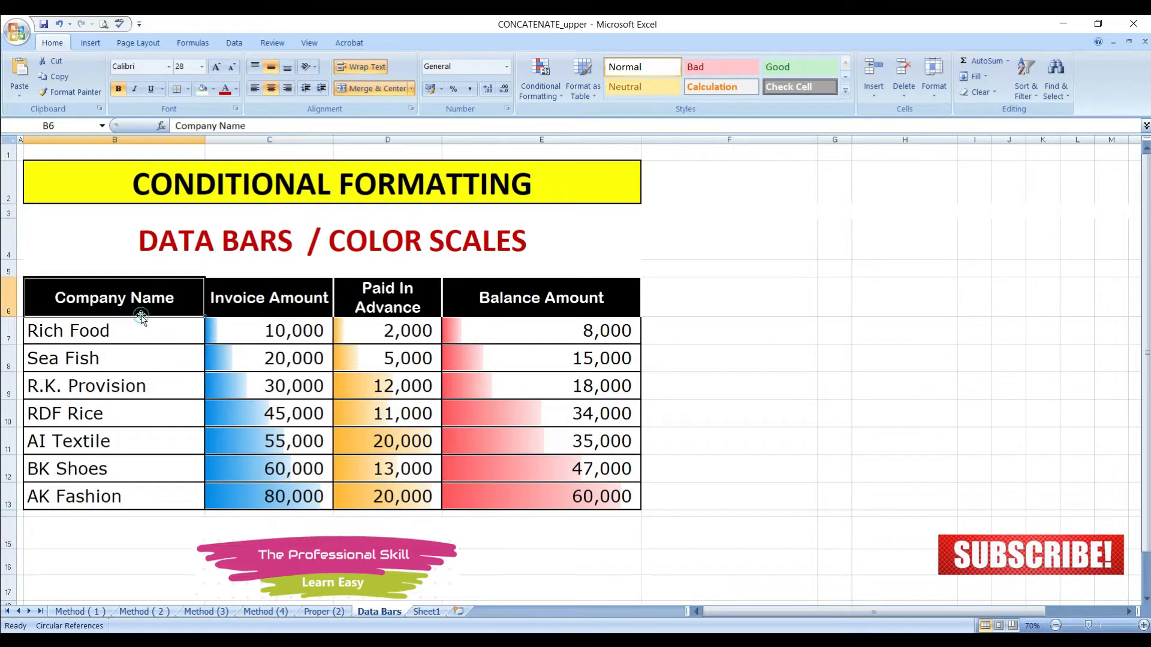
pyautogui.click(135, 330)
pyautogui.moveTo(135, 331); pyautogui.dragTo(143, 487)
pyautogui.click(143, 484)
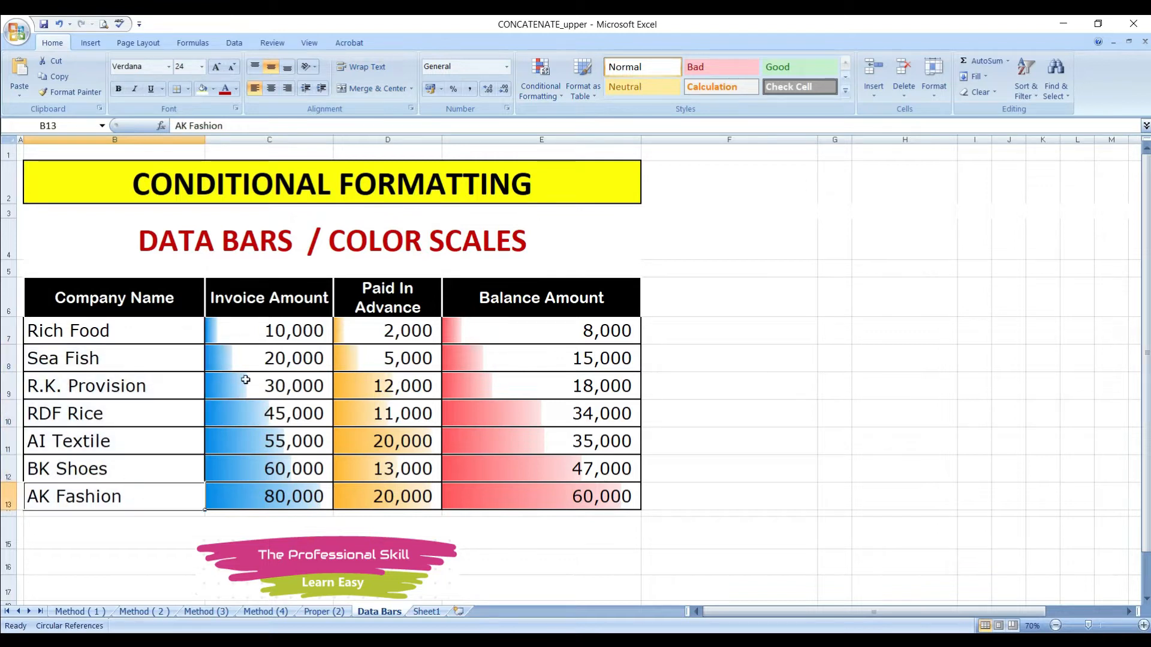
pyautogui.click(264, 354)
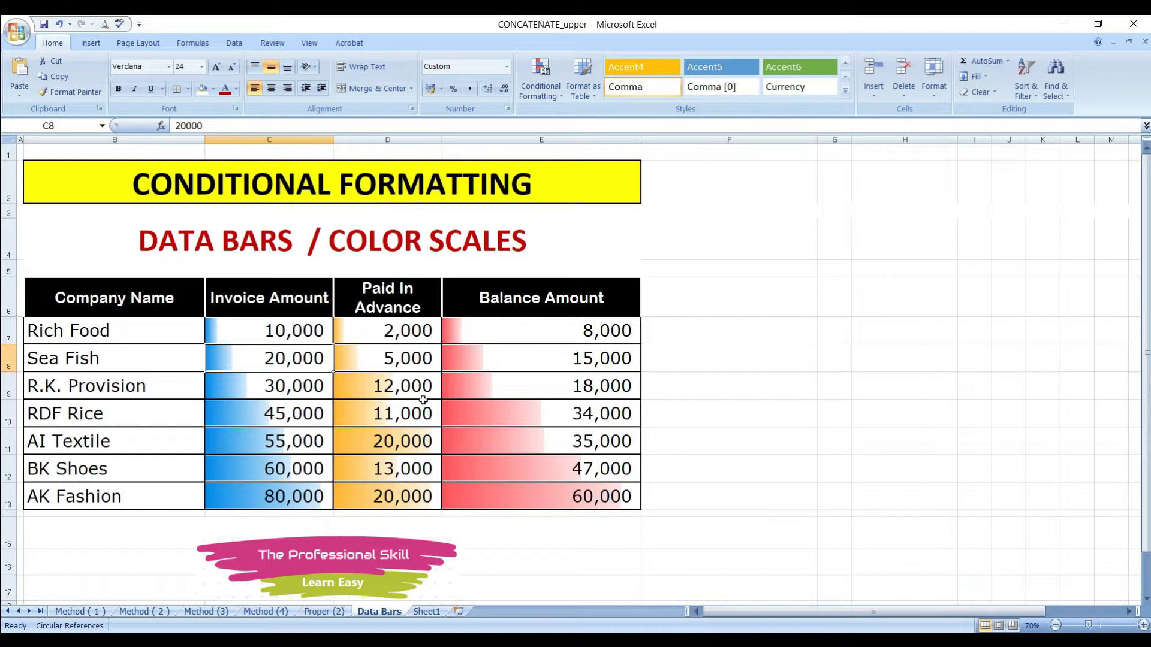
pyautogui.click(550, 306)
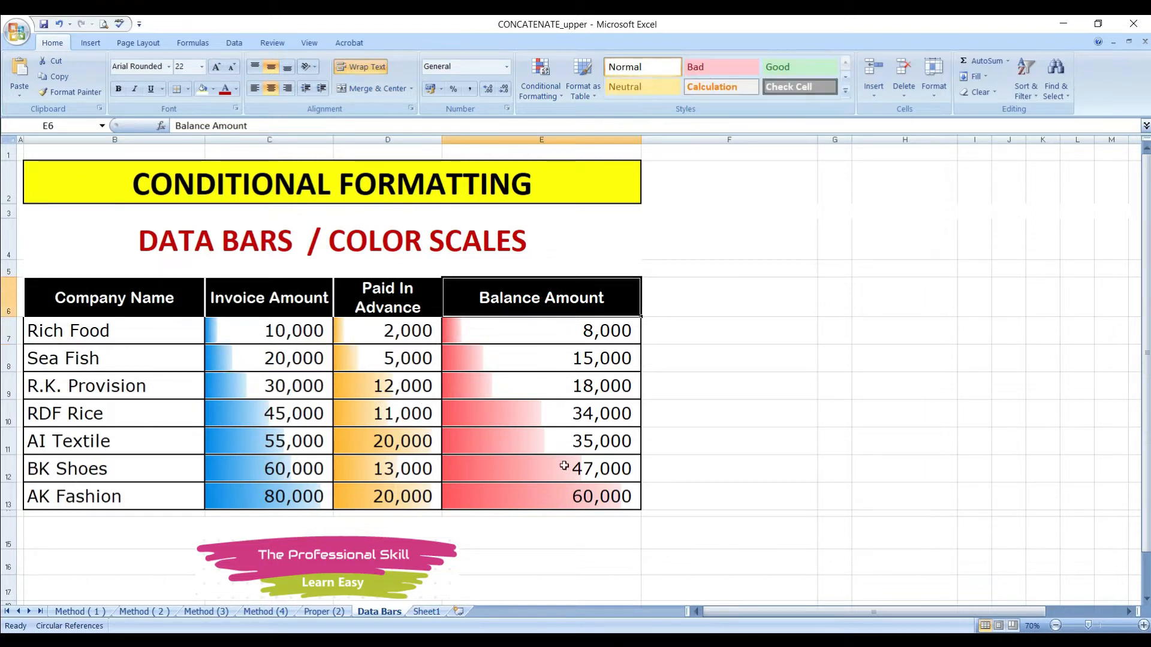
# Step: Clear the conditional formatting rules from the Invoice Amount, Paid In Advance and Balance Amount figures in C7:E13
pyautogui.click(326, 333)
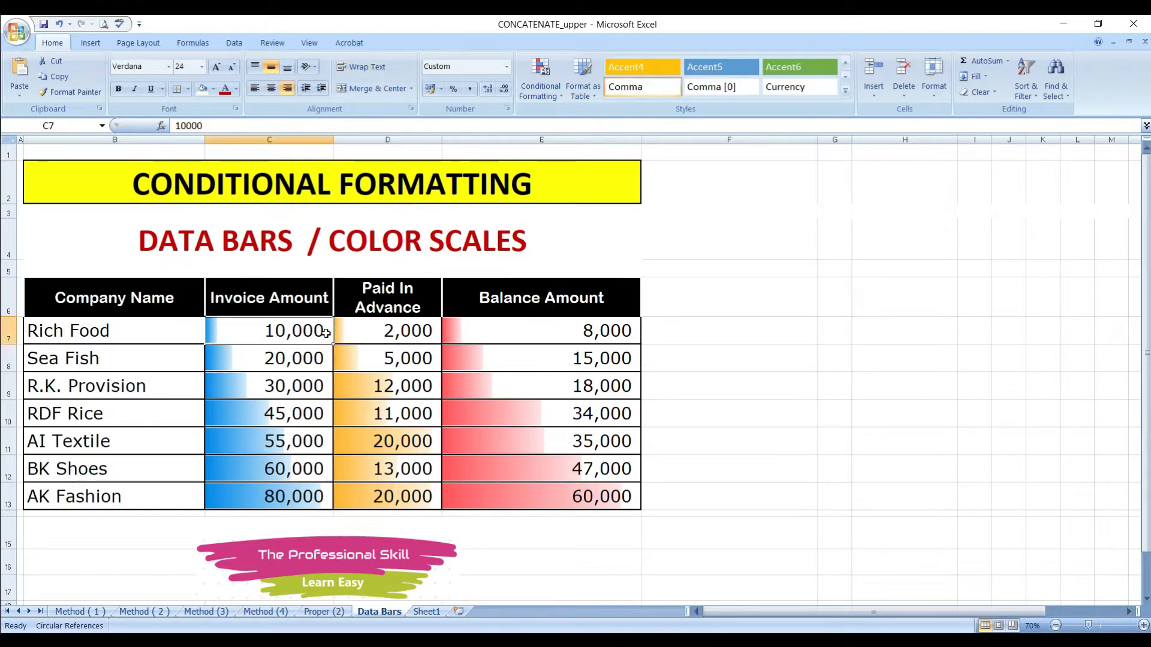
pyautogui.hotkey('shift', 'Down')
pyautogui.hotkey('shift', 'Down')
pyautogui.hotkey('shift', 'Down')
pyautogui.hotkey('shift', 'Down')
pyautogui.hotkey('shift', 'Down')
pyautogui.hotkey('shift', 'Down')
pyautogui.hotkey('shift', 'Right')
pyautogui.hotkey('shift', 'Right')
pyautogui.hotkey('shift', 'Right')
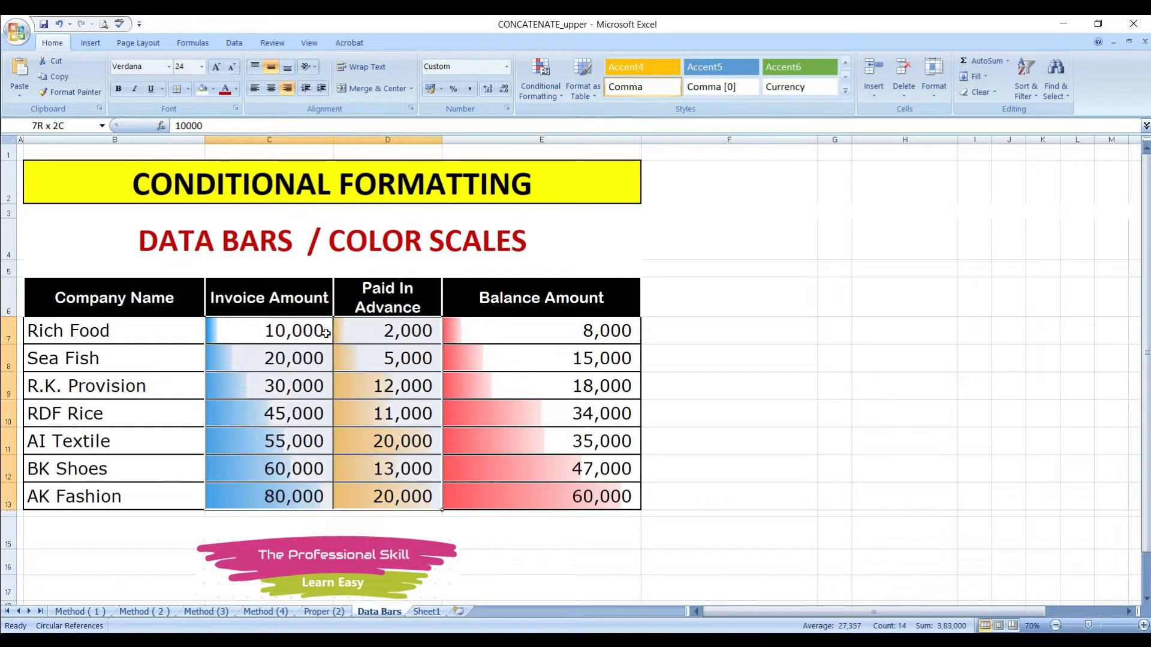
pyautogui.hotkey('shift', 'Left')
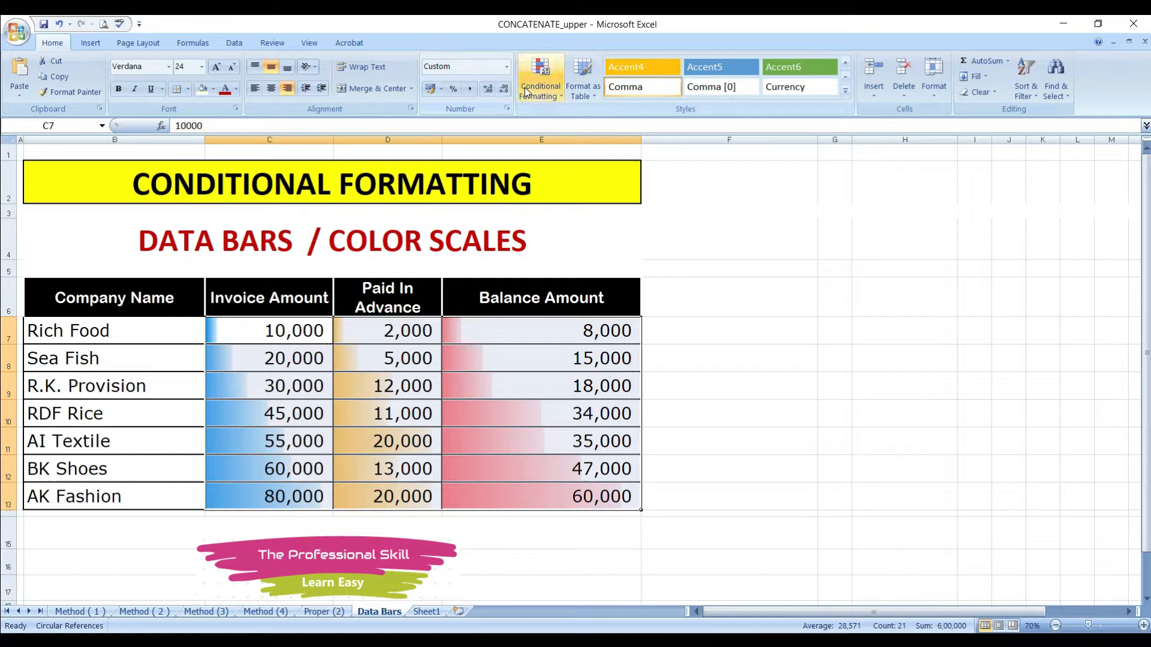
pyautogui.click(540, 91)
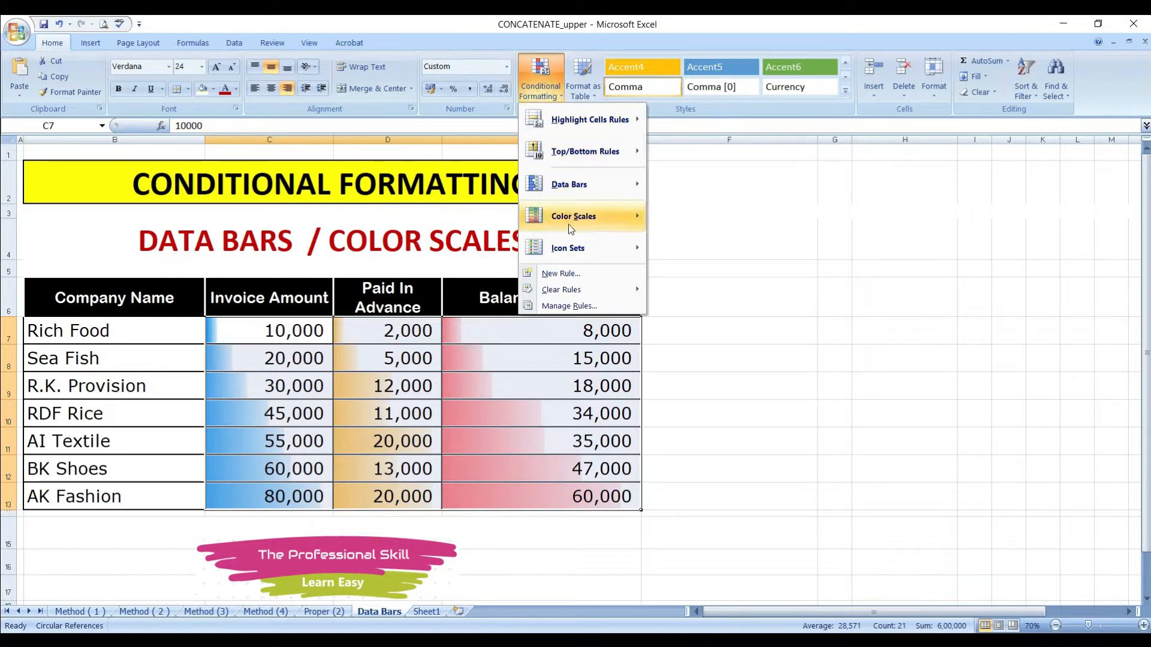
pyautogui.click(572, 287)
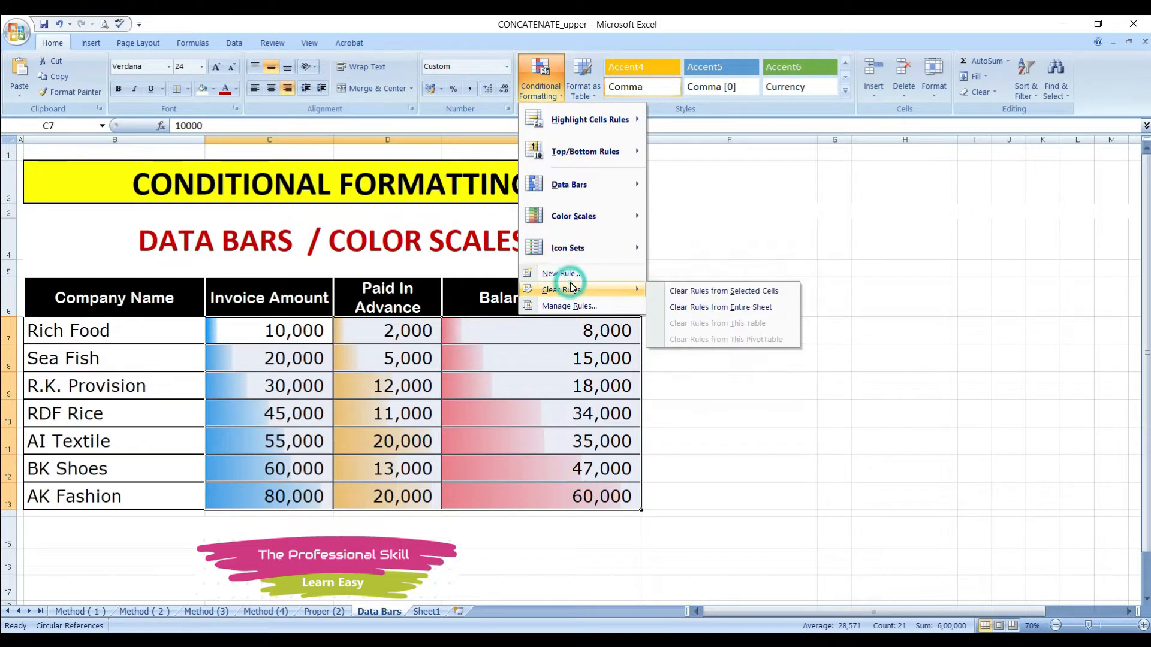
pyautogui.click(654, 291)
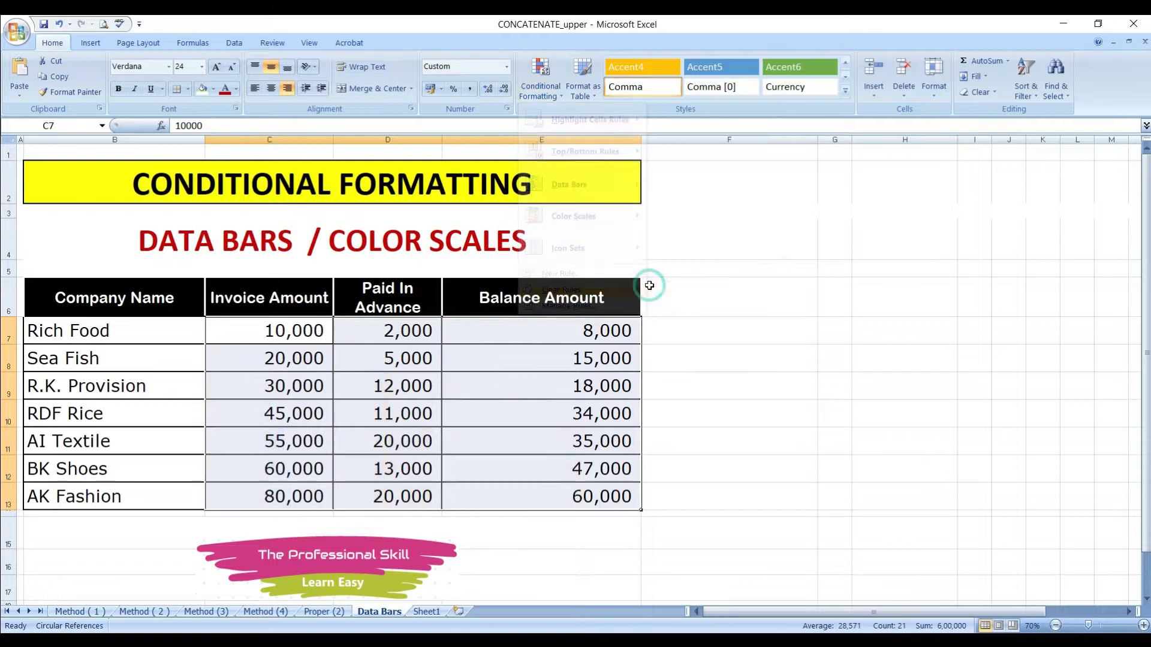
pyautogui.click(576, 459)
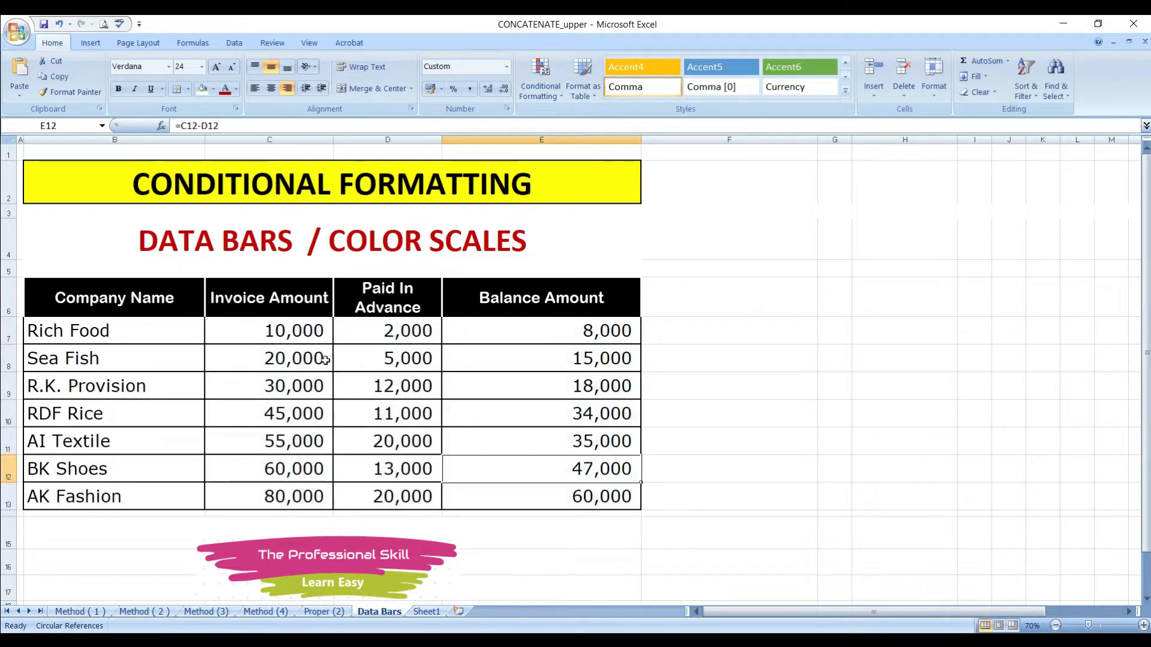
# Step: Apply light blue data bars to the Invoice Amount figures in C7:C13
pyautogui.click(313, 337)
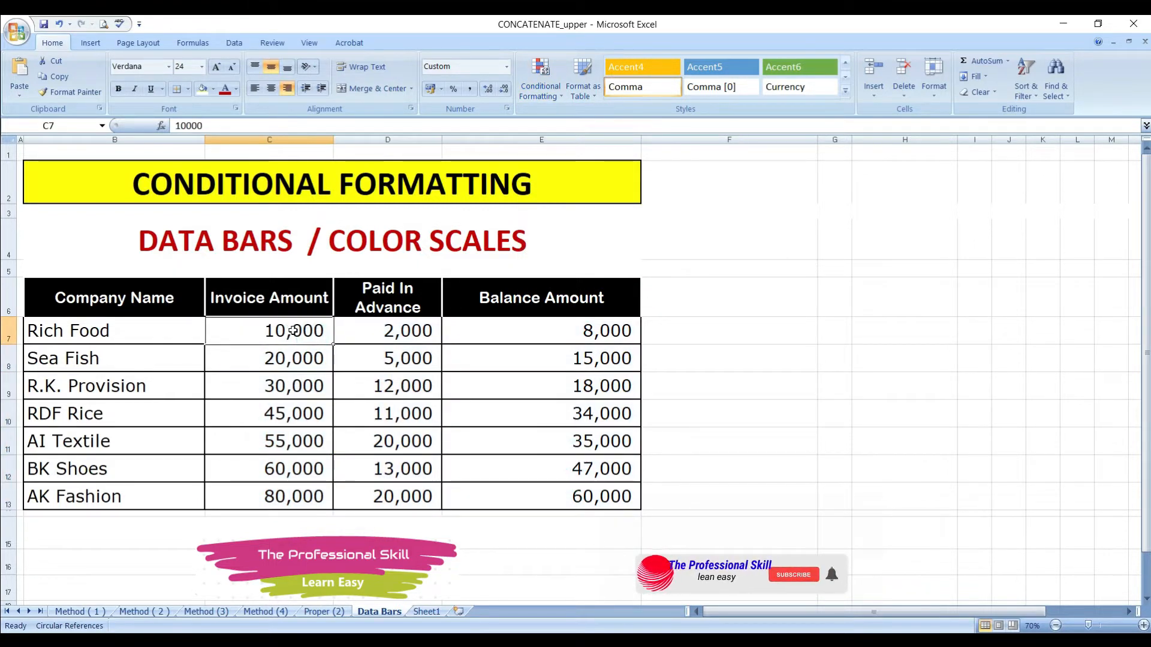
pyautogui.hotkey('shift', 'Down')
pyautogui.hotkey('shift', 'Down')
pyautogui.hotkey('shift', 'Down')
pyautogui.hotkey('shift', 'Down')
pyautogui.hotkey('shift', 'Down')
pyautogui.hotkey('shift', 'Down')
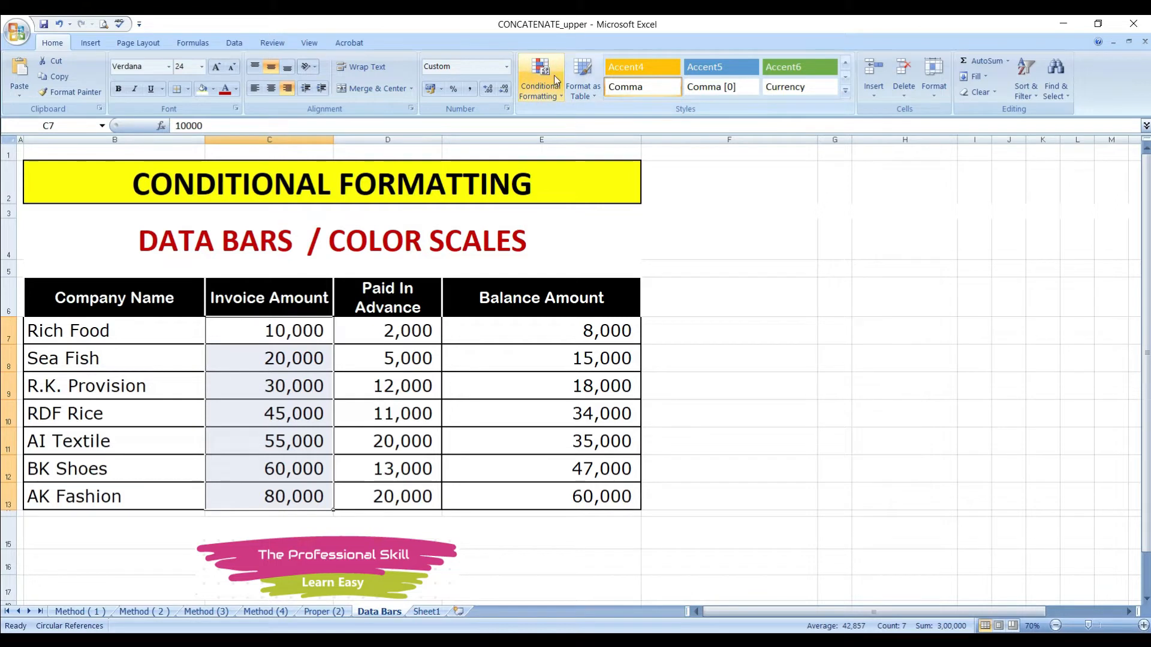
pyautogui.click(555, 96)
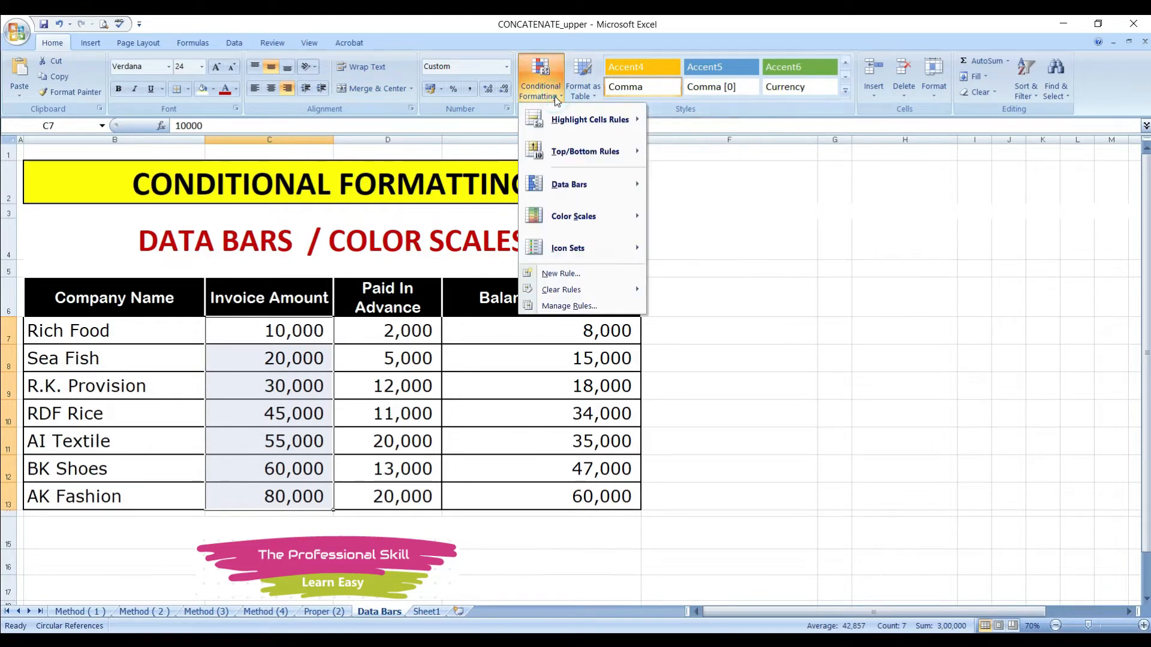
pyautogui.moveTo(587, 177)
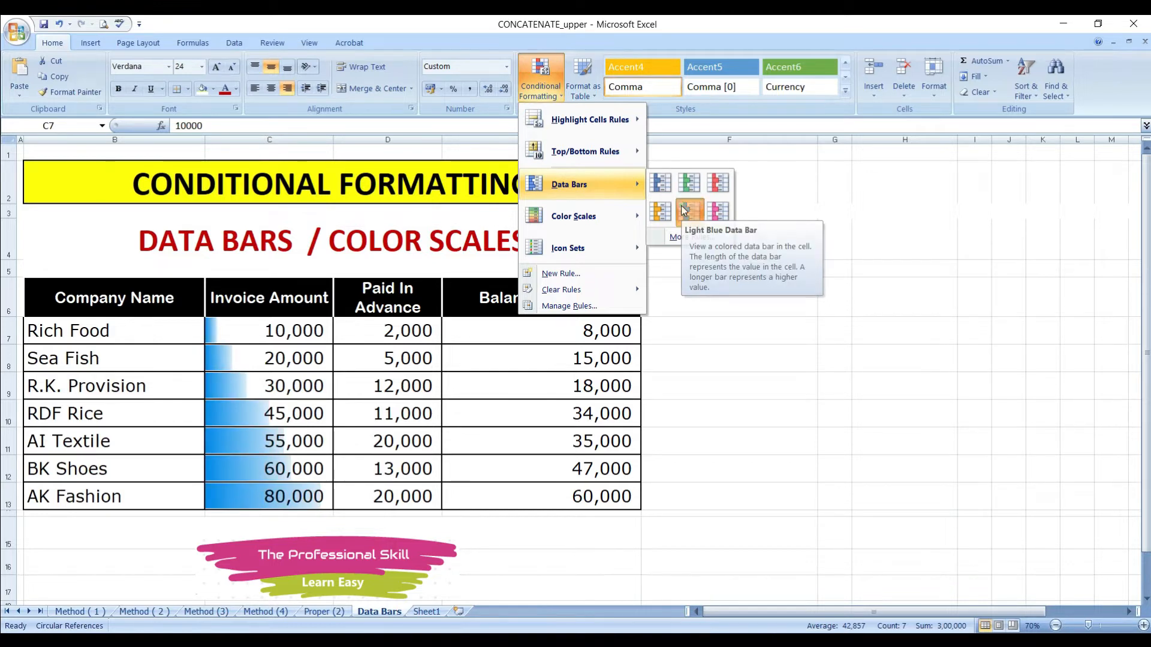
pyautogui.click(684, 210)
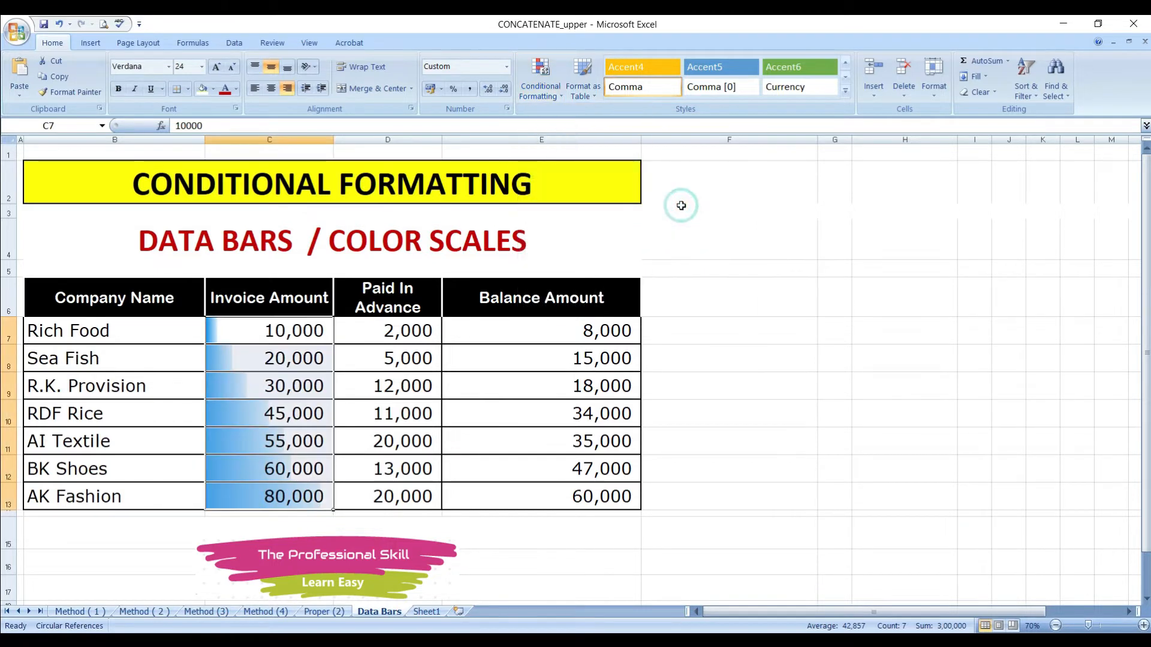
# Step: Apply orange data bars to the Paid In Advance figures in D7:D13
pyautogui.click(399, 337)
pyautogui.hotkey('shift', 'Down')
pyautogui.hotkey('shift', 'Down')
pyautogui.hotkey('shift', 'Down')
pyautogui.hotkey('shift', 'Down')
pyautogui.hotkey('shift', 'Down')
pyautogui.hotkey('shift', 'Down')
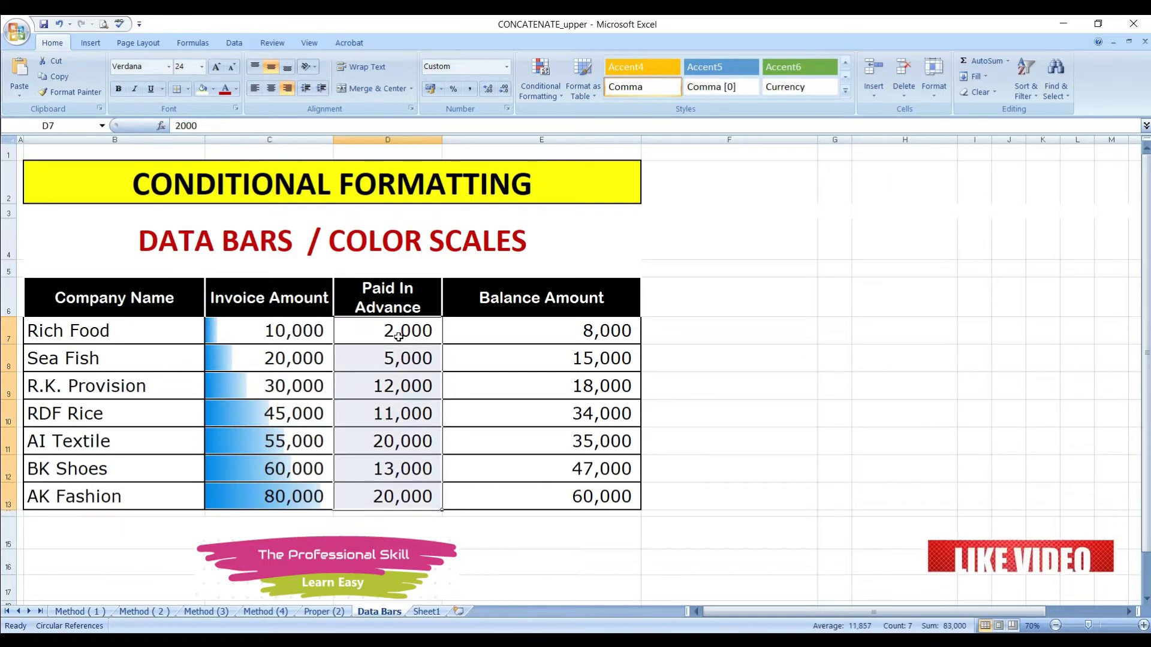
pyautogui.click(557, 86)
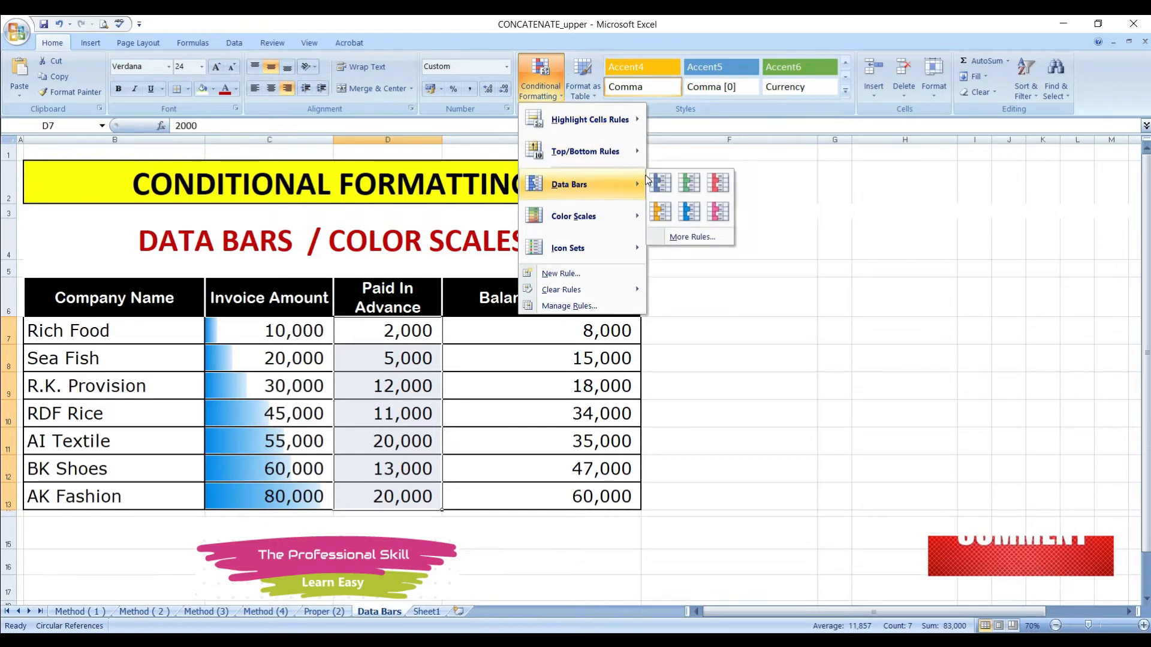
pyautogui.click(662, 211)
# Step: Apply red data bars to the Balance Amount figures in E7:E13
pyautogui.click(584, 325)
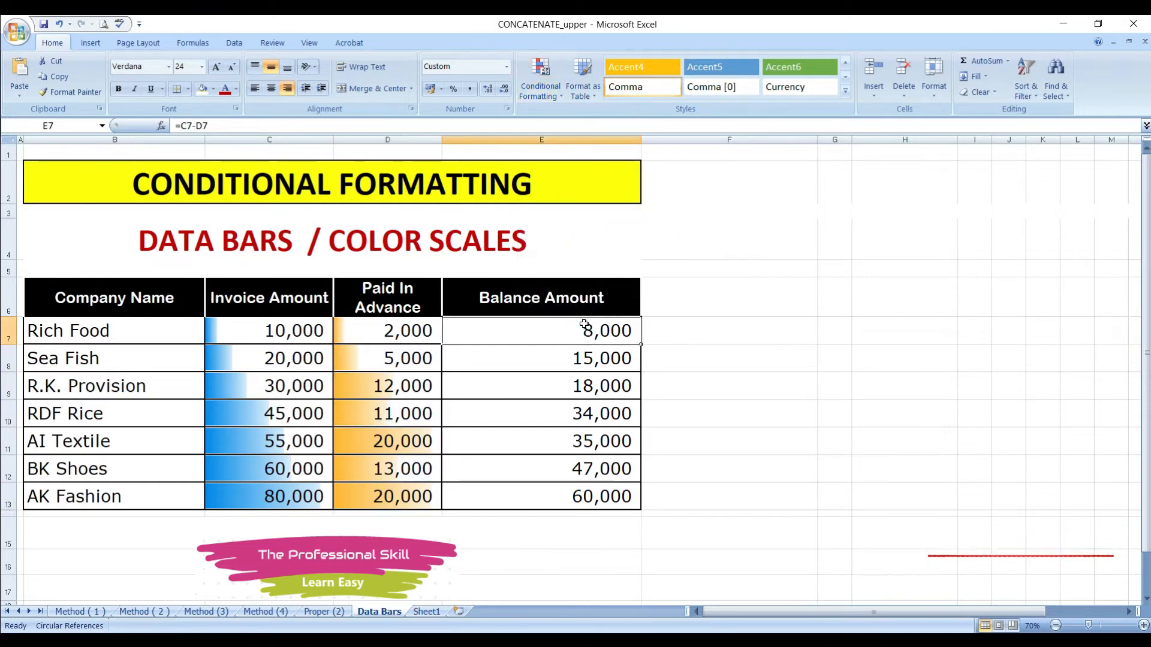
pyautogui.moveTo(585, 324); pyautogui.dragTo(585, 496)
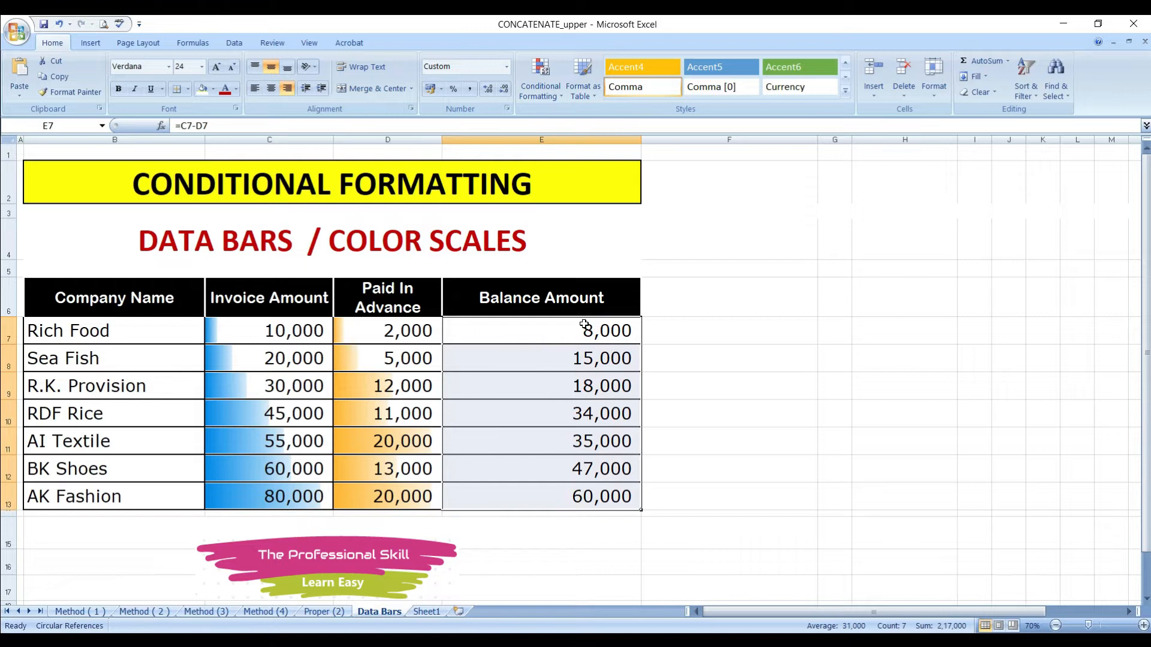
pyautogui.click(548, 99)
pyautogui.moveTo(567, 187)
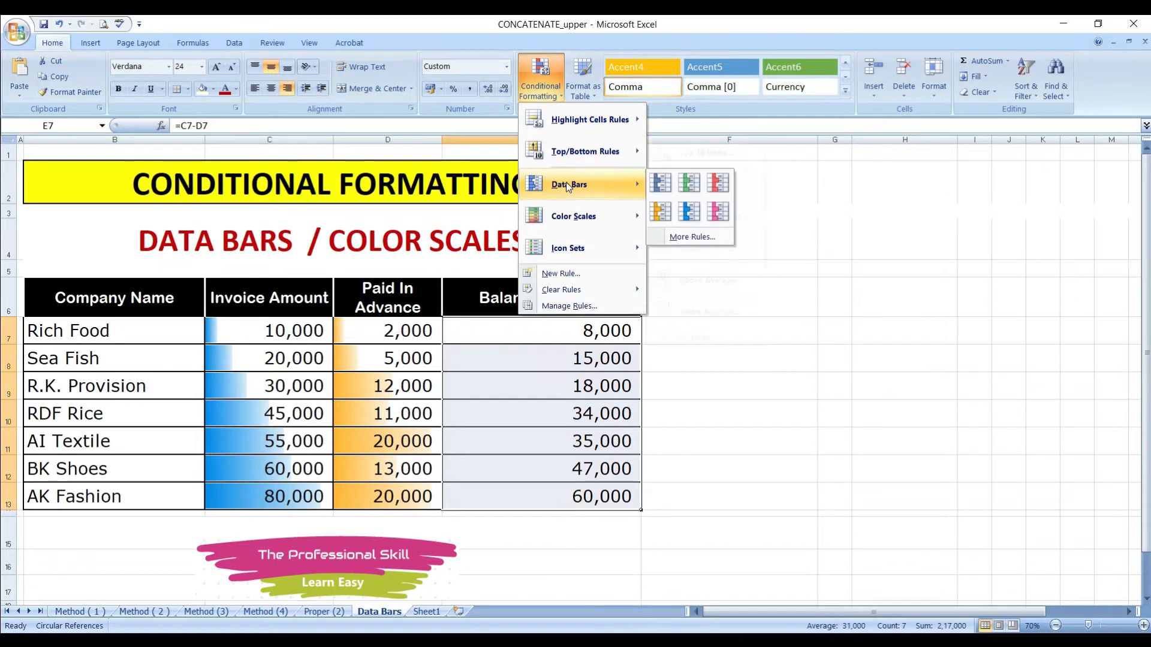
pyautogui.click(719, 185)
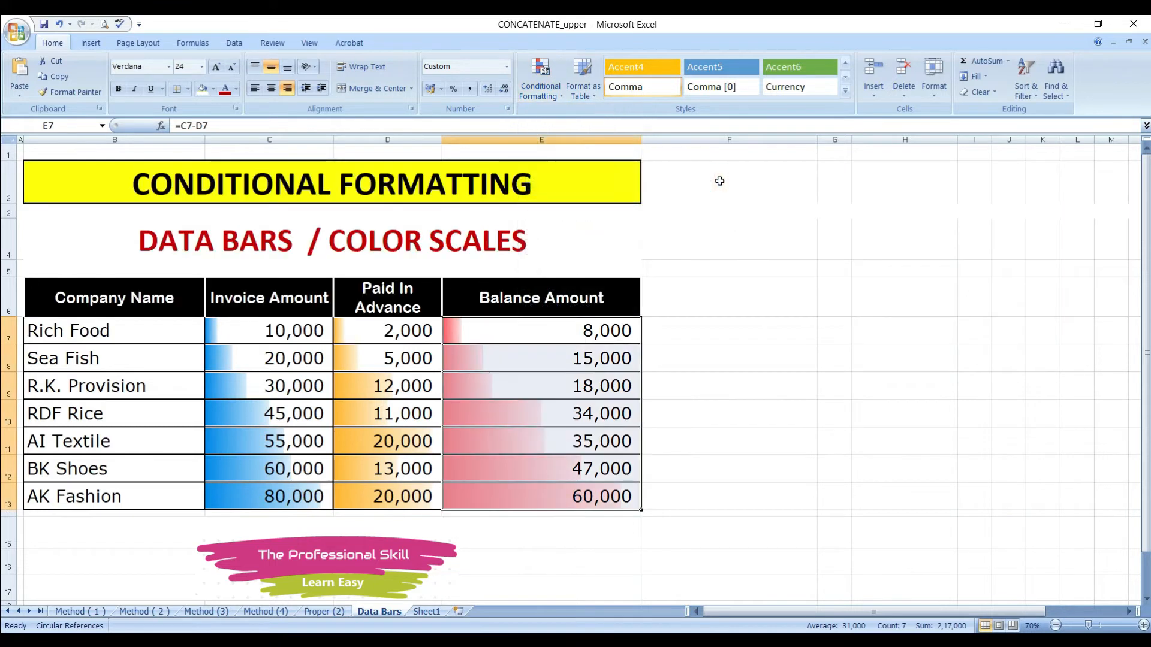
pyautogui.click(580, 515)
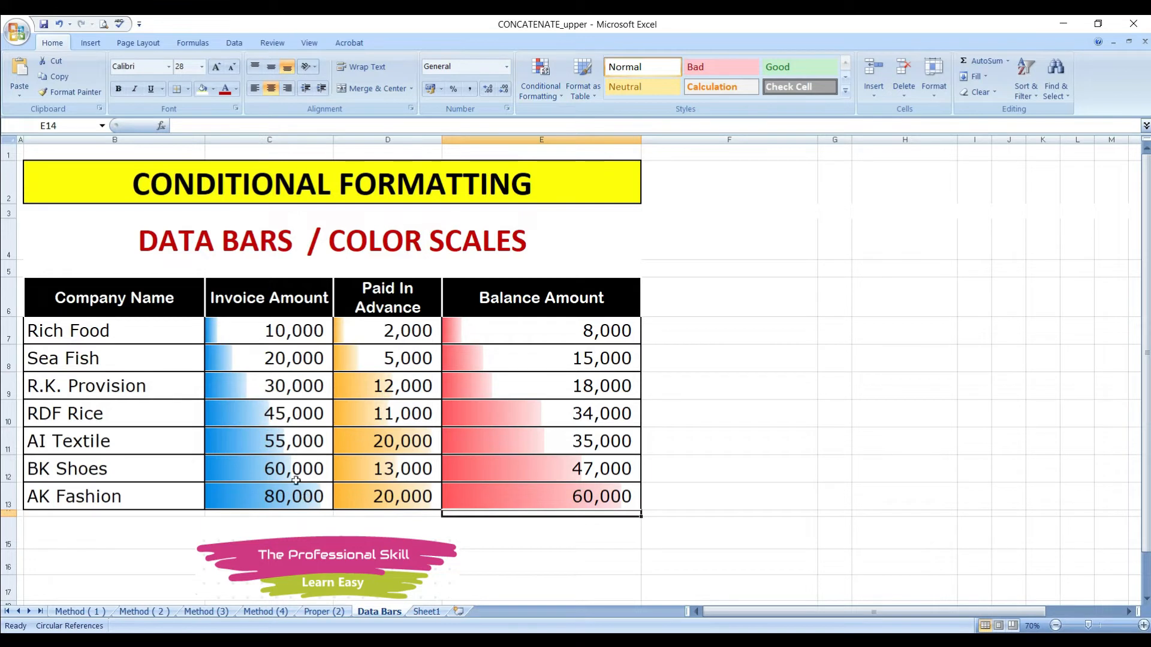
# Step: Set the Paid In Advance amounts to 400 for Rich Food, 4000 for Sea Fish and 15000 for R.K. Provision
pyautogui.click(289, 334)
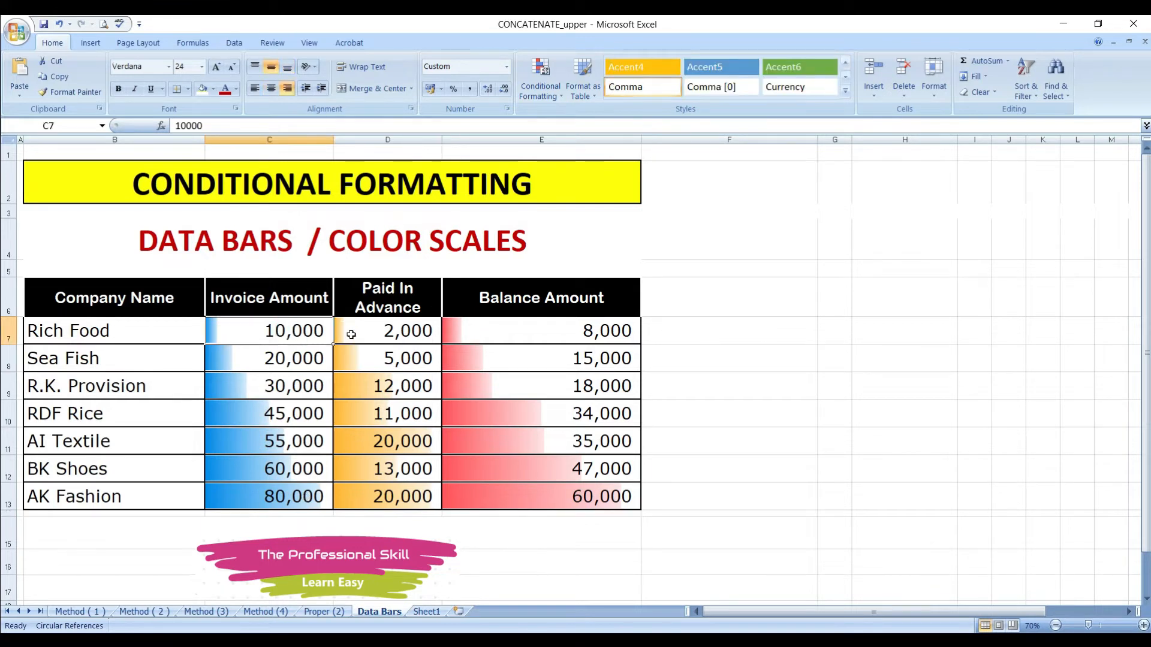
pyautogui.click(422, 333)
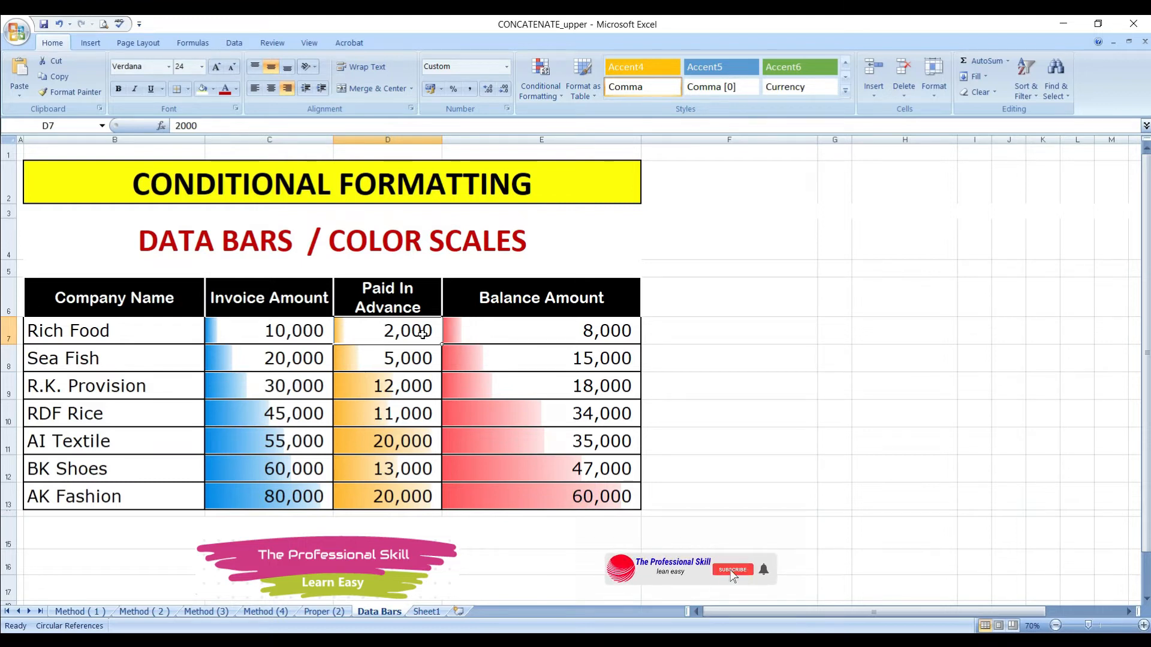
pyautogui.write('400')
pyautogui.press('Return')
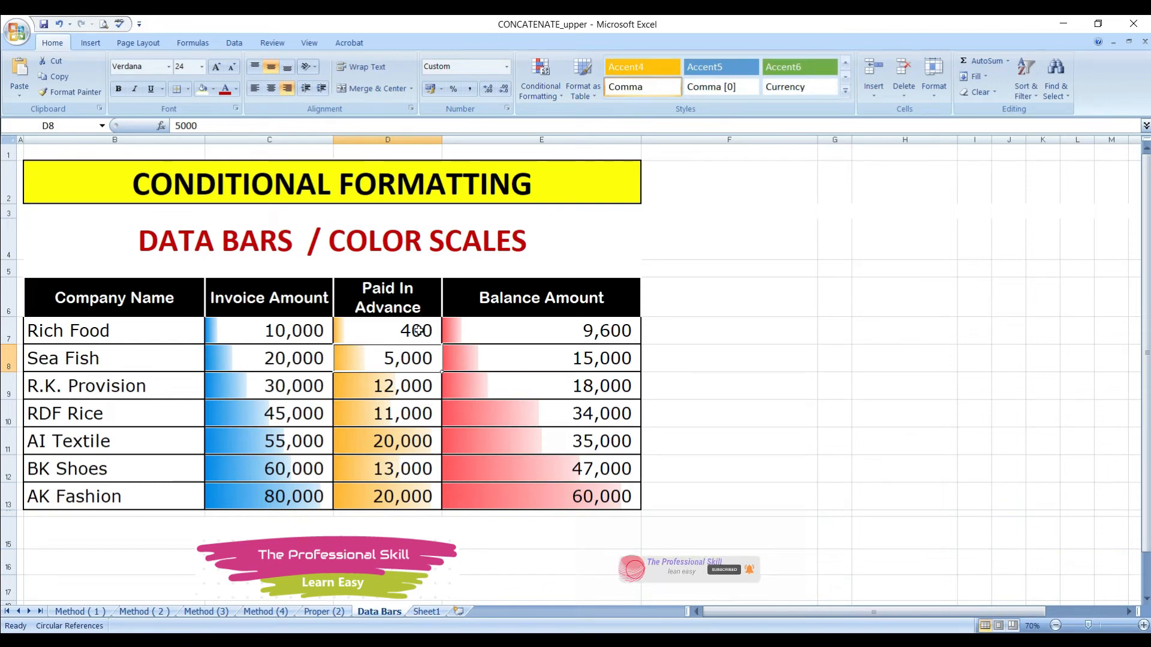
pyautogui.write('4000')
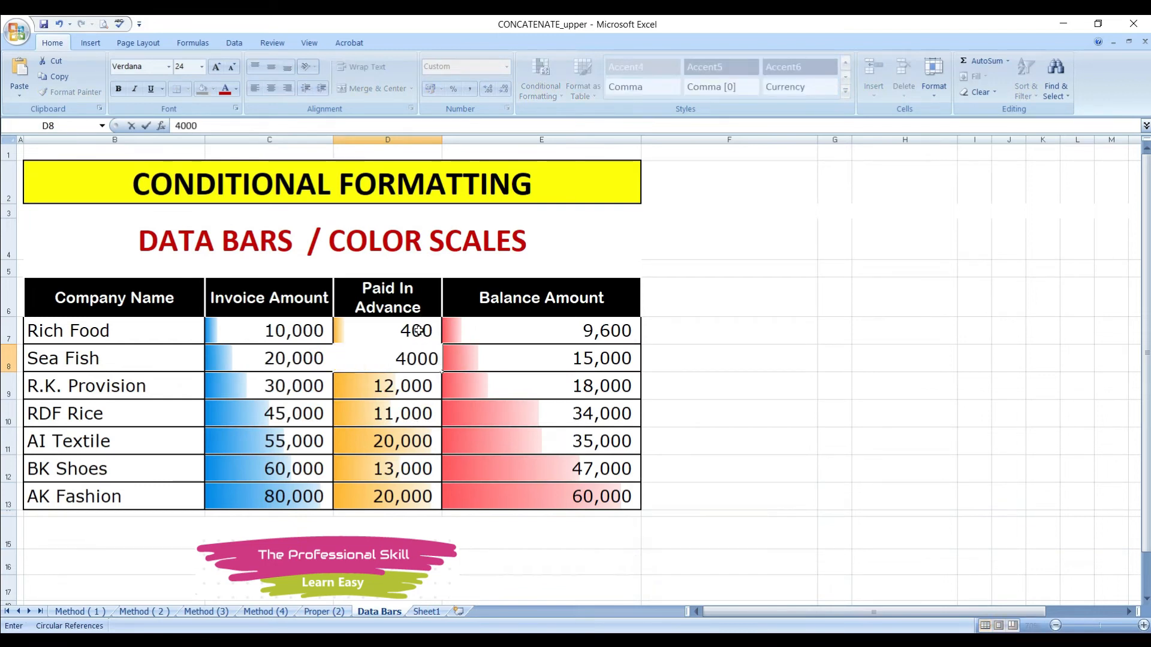
pyautogui.press('Return')
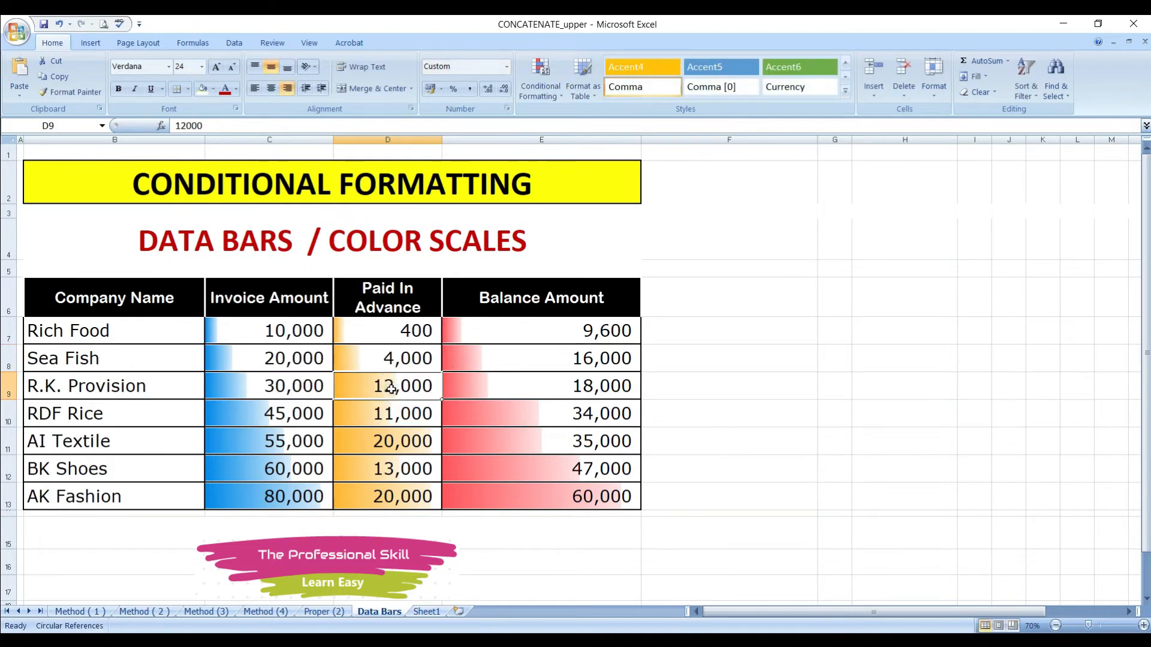
pyautogui.write('15000')
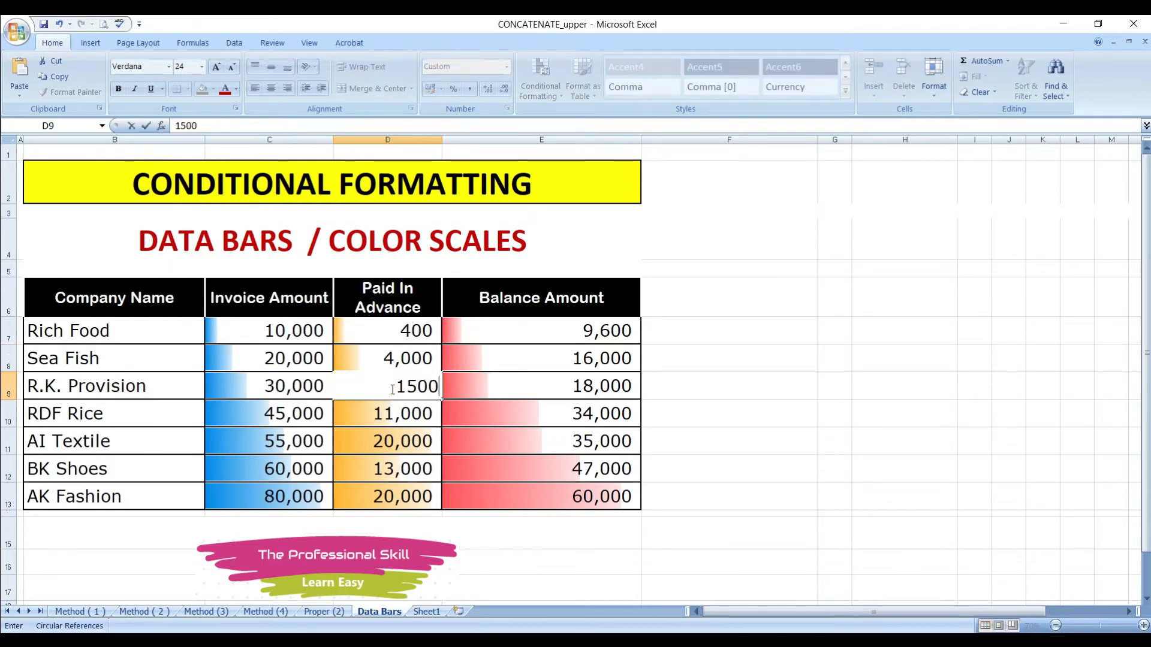
pyautogui.press('Return')
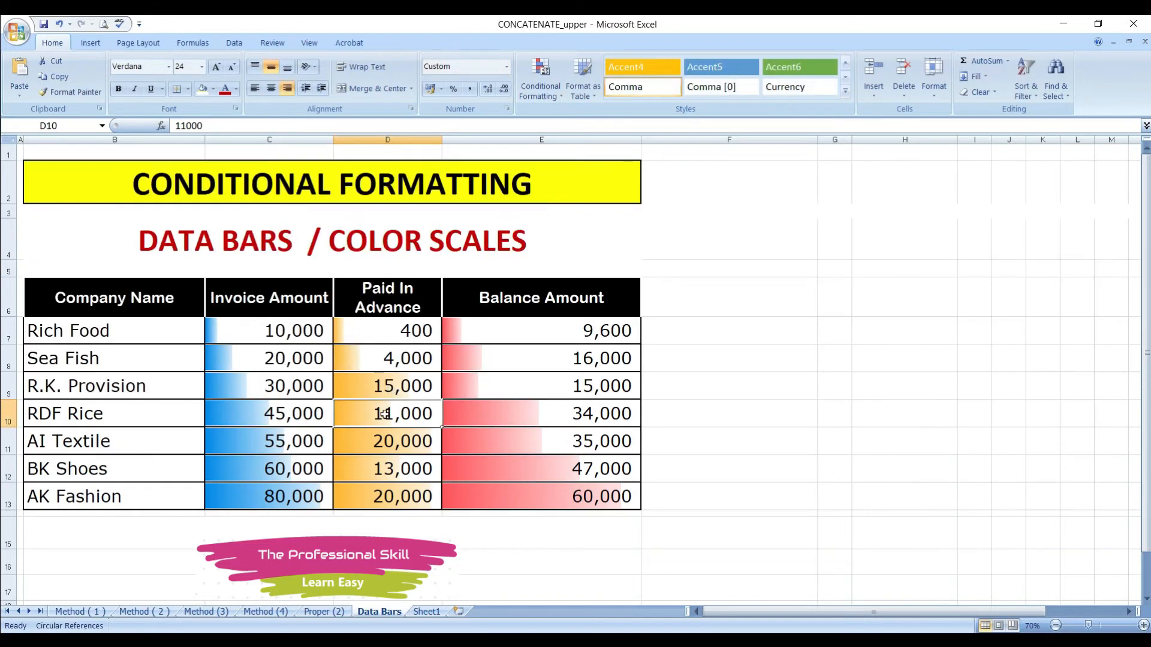
# Step: Set the Paid In Advance amounts to 20000 for RDF Rice, 10000 for AI Textile, 25000 for BK Shoes and 40000 for AK Fashion
pyautogui.write('20000')
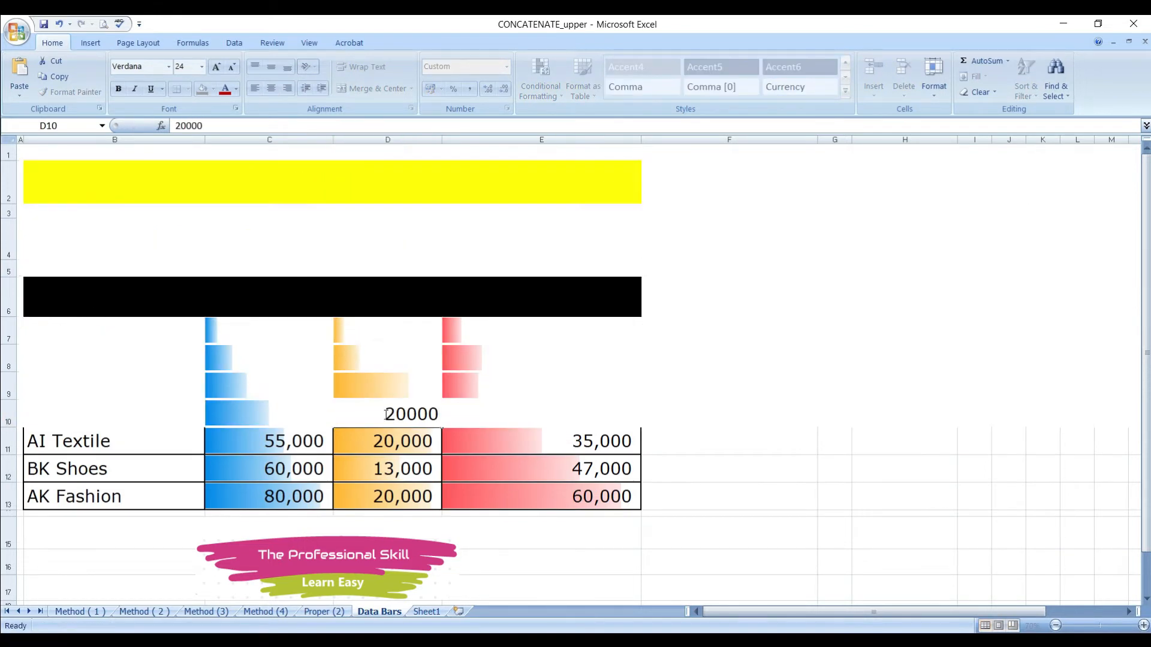
pyautogui.press('Return')
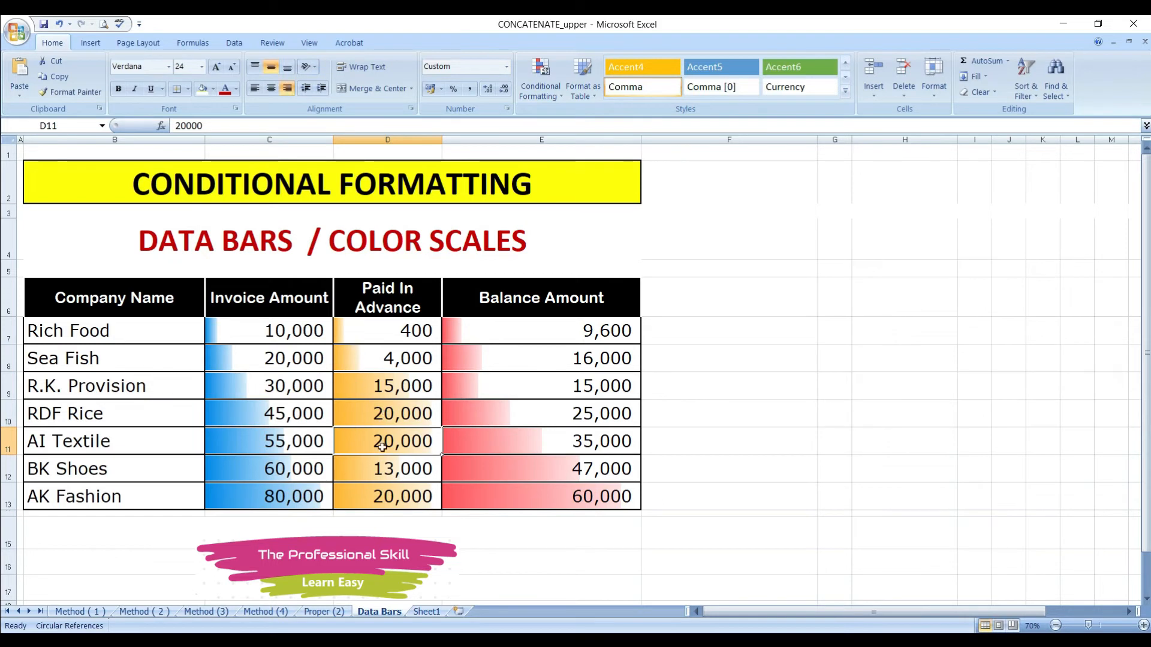
pyautogui.write('100')
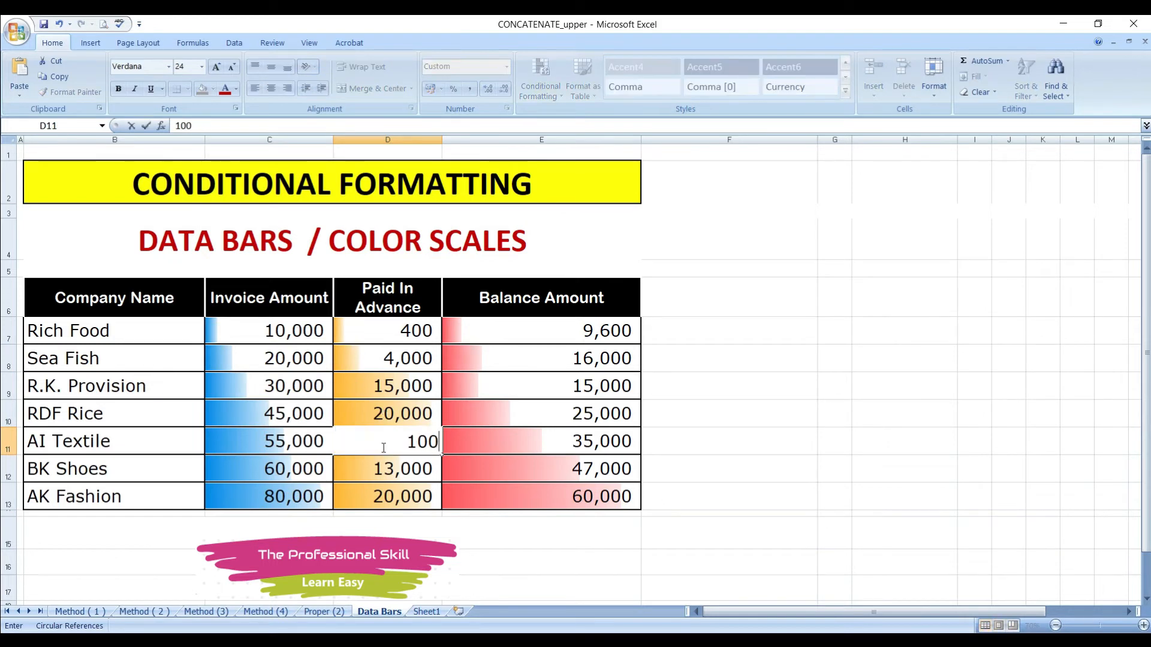
pyautogui.press('Return')
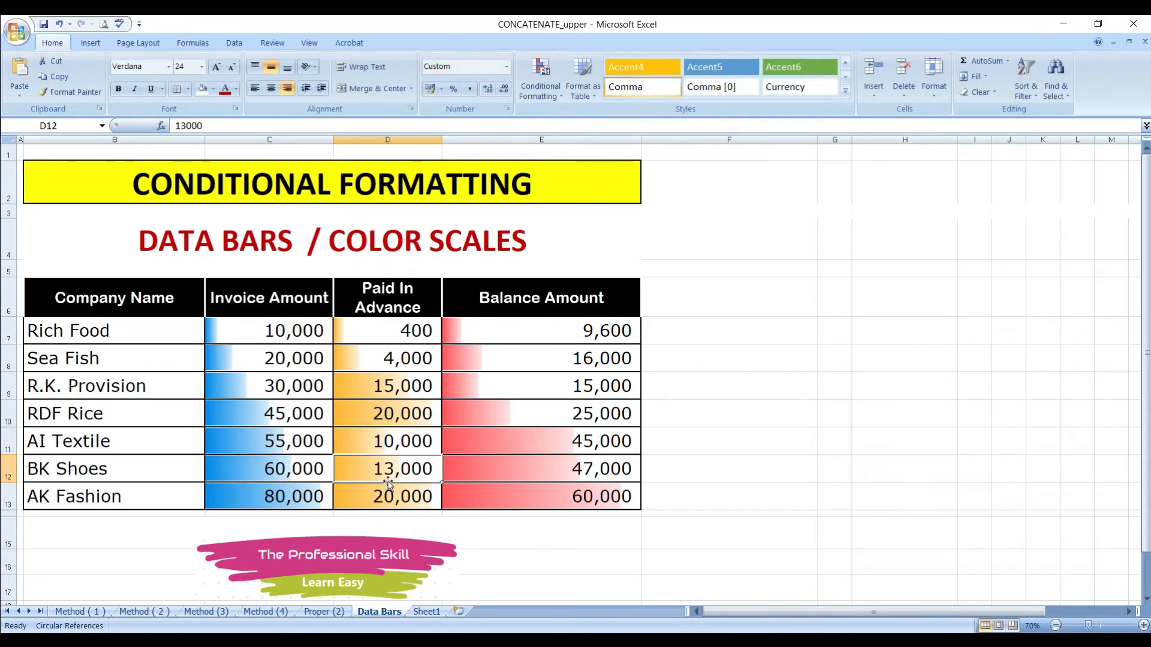
pyautogui.click(403, 471)
pyautogui.write('25,')
pyautogui.write('000')
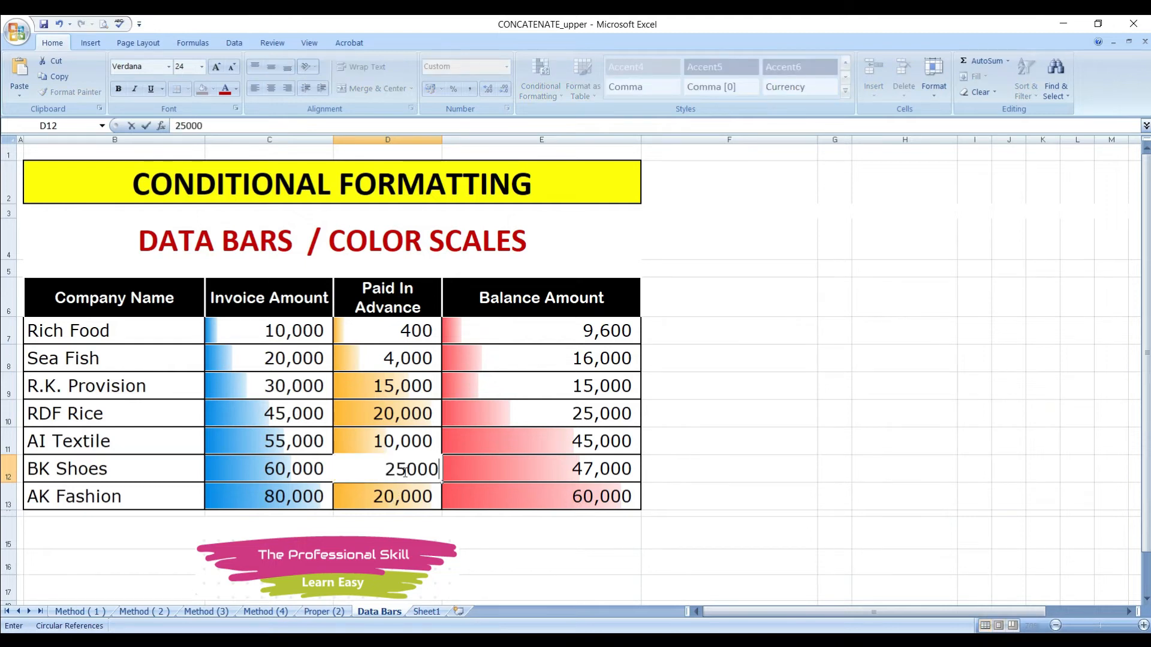
pyautogui.press('Return')
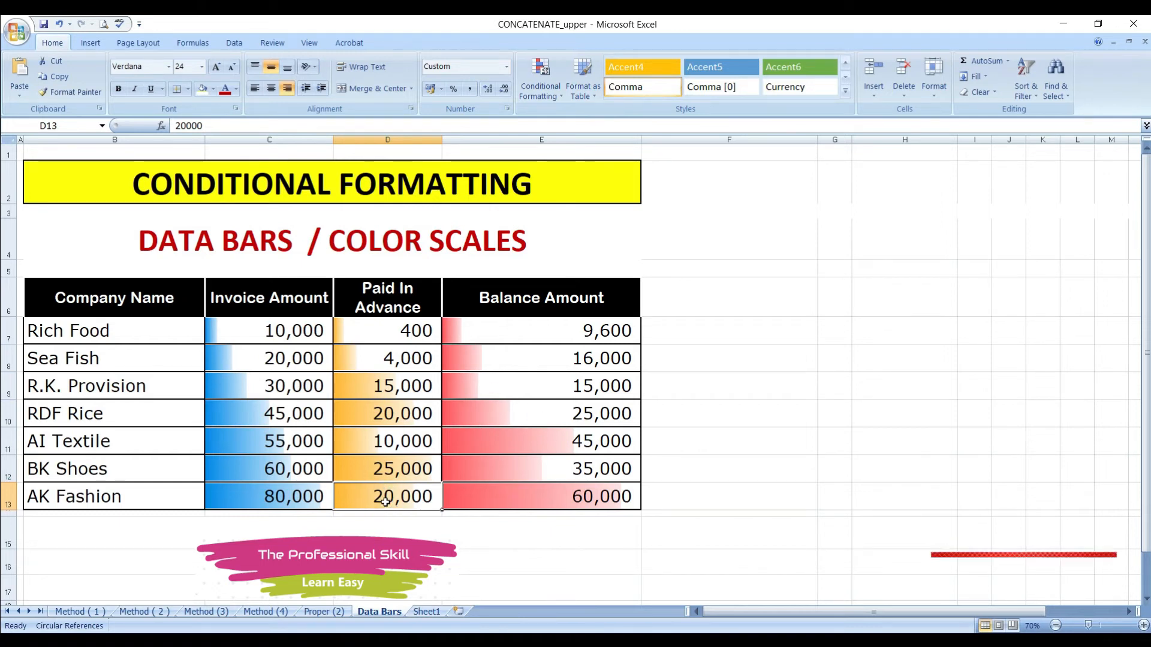
pyautogui.write('40000')
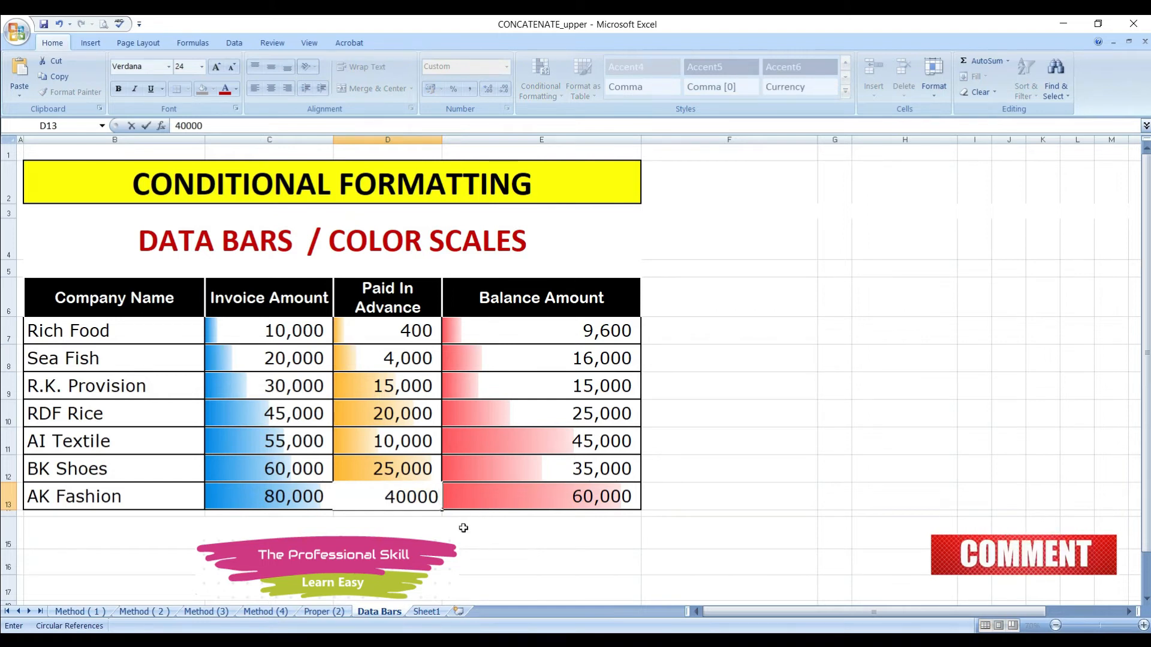
pyautogui.press('Return')
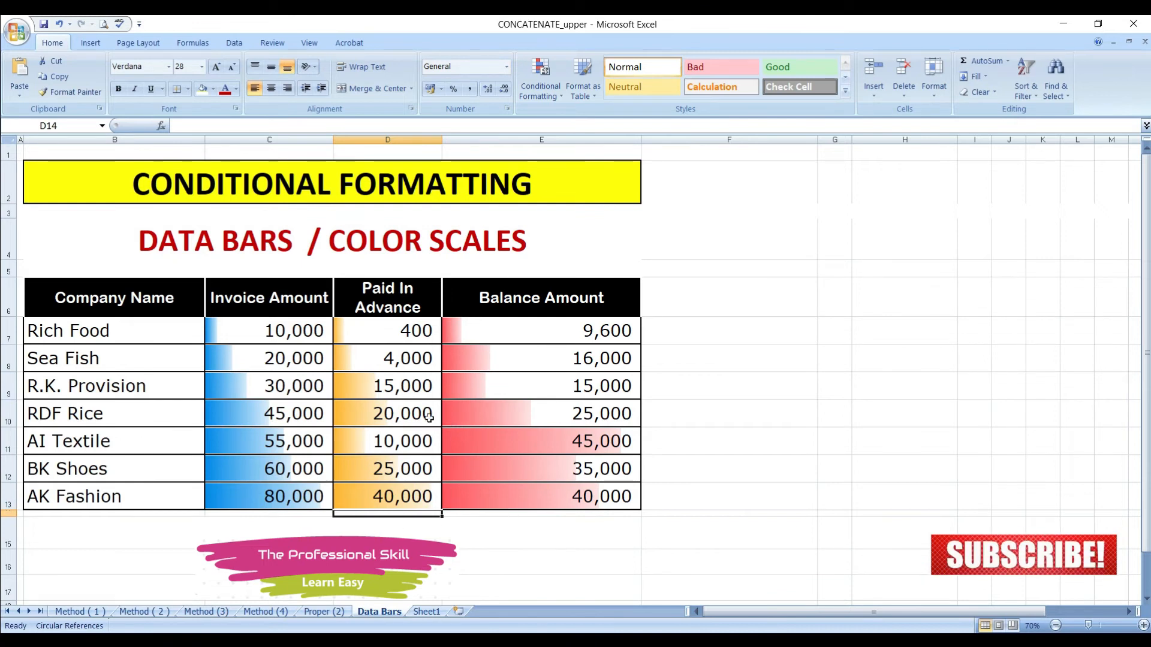
# Step: Set the Invoice Amount figures to 50000 for Rich Food, 85000 for Sea Fish and 66000 for R.K. Provision
pyautogui.click(290, 331)
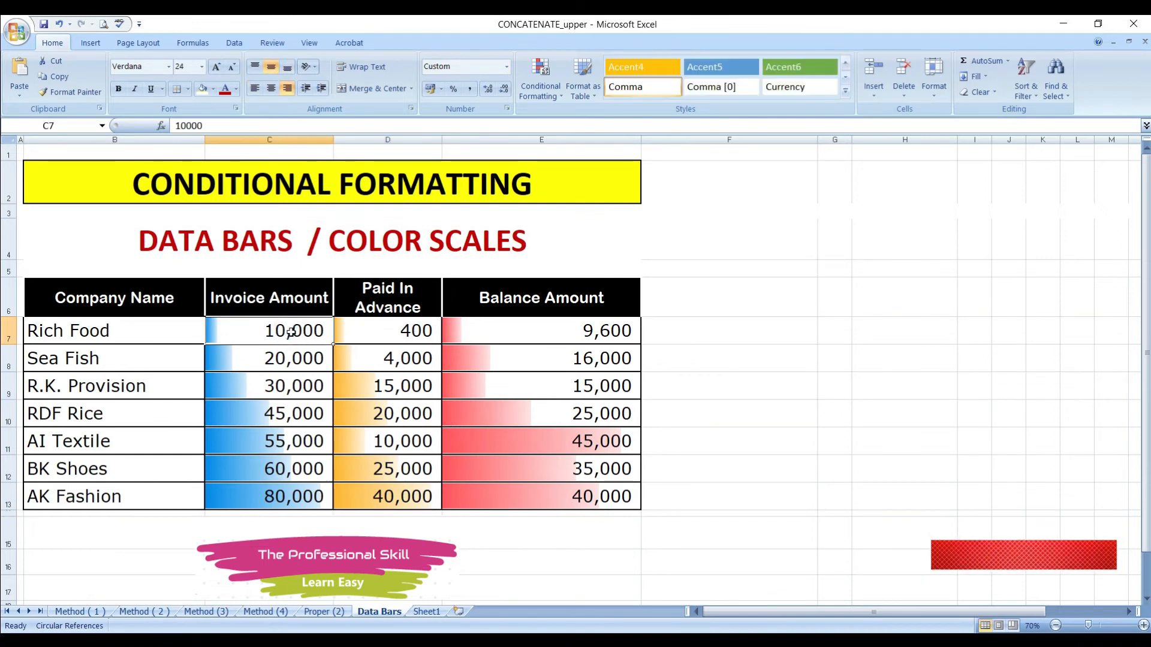
pyautogui.write('50,0')
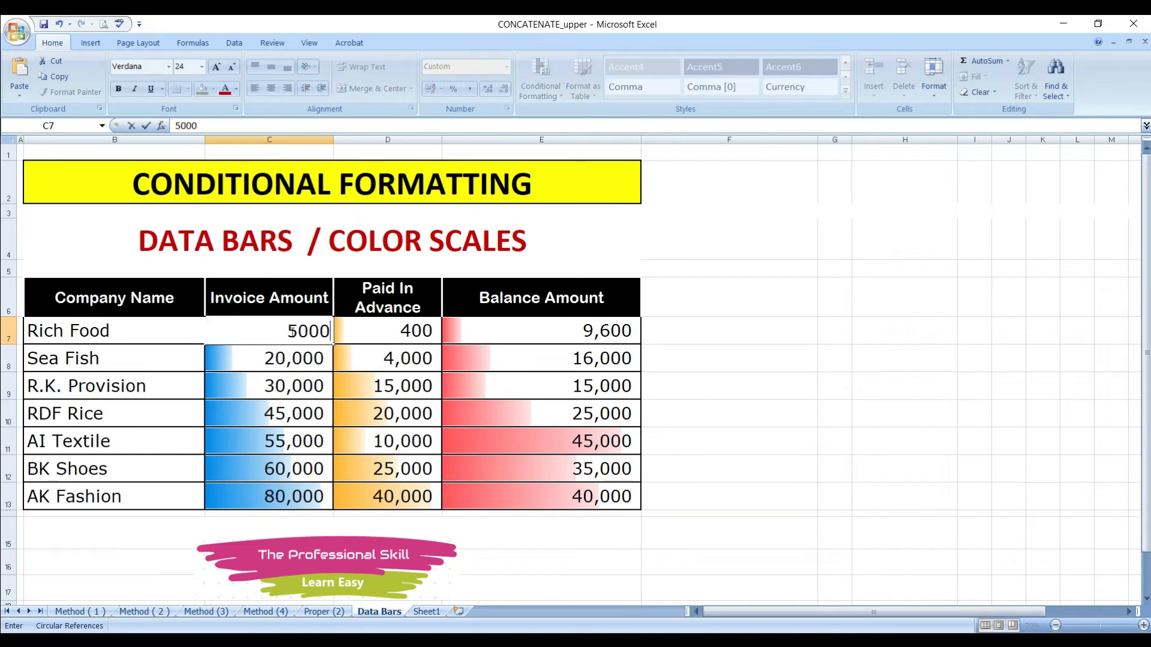
pyautogui.write('00')
pyautogui.press('Return')
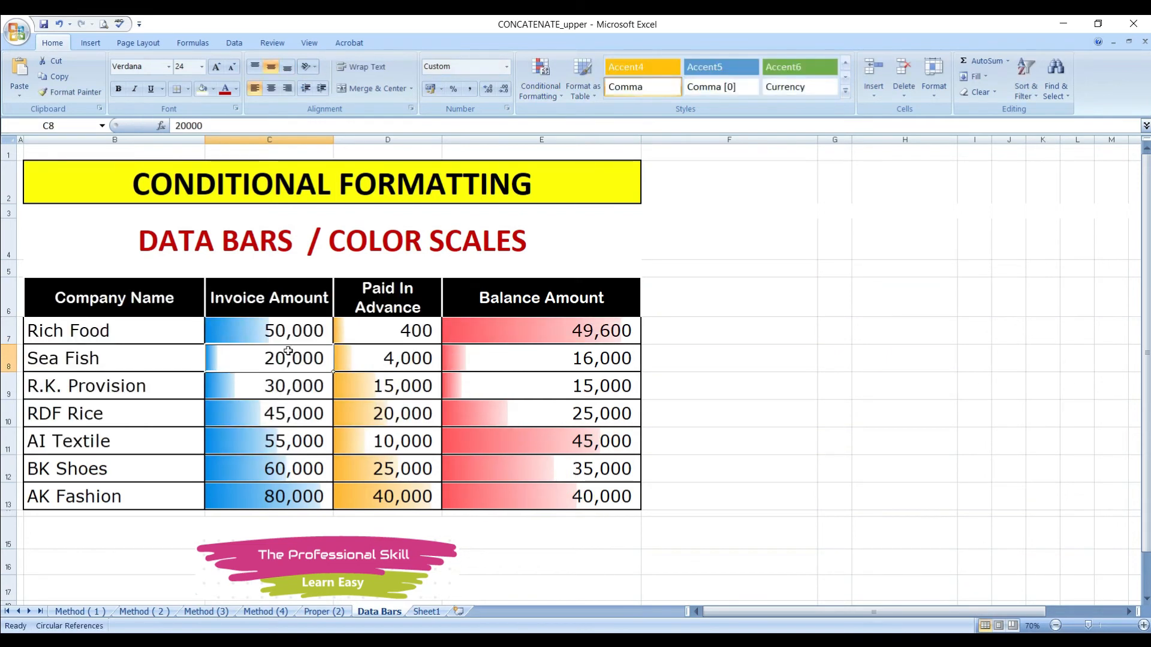
pyautogui.write('85000')
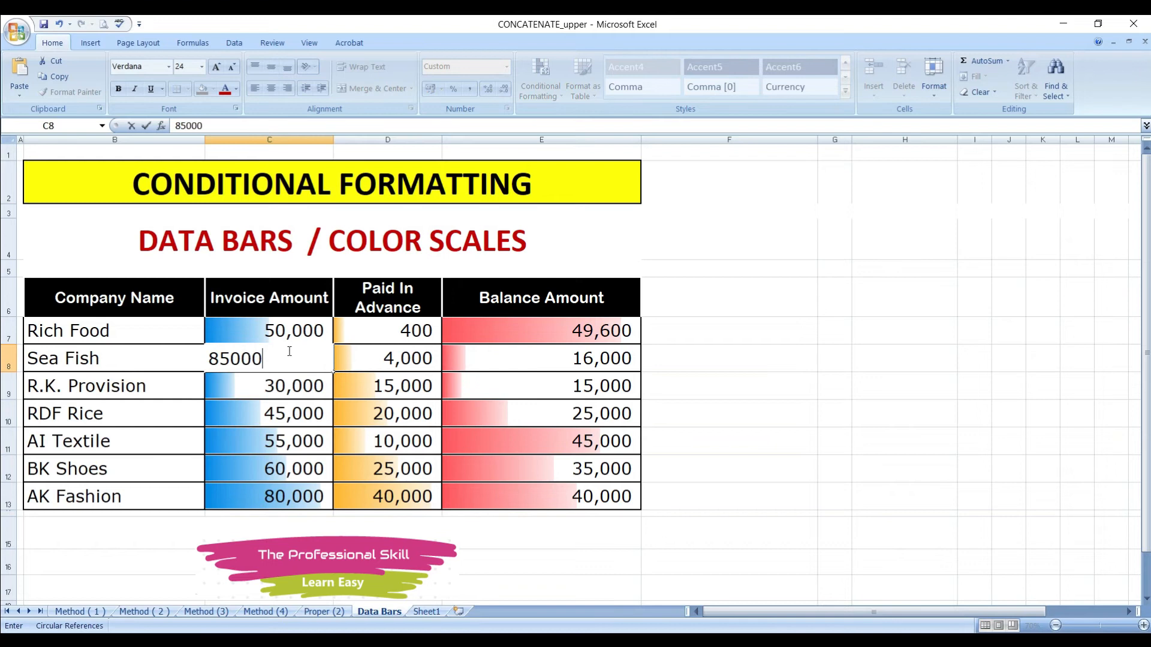
pyautogui.press('Return')
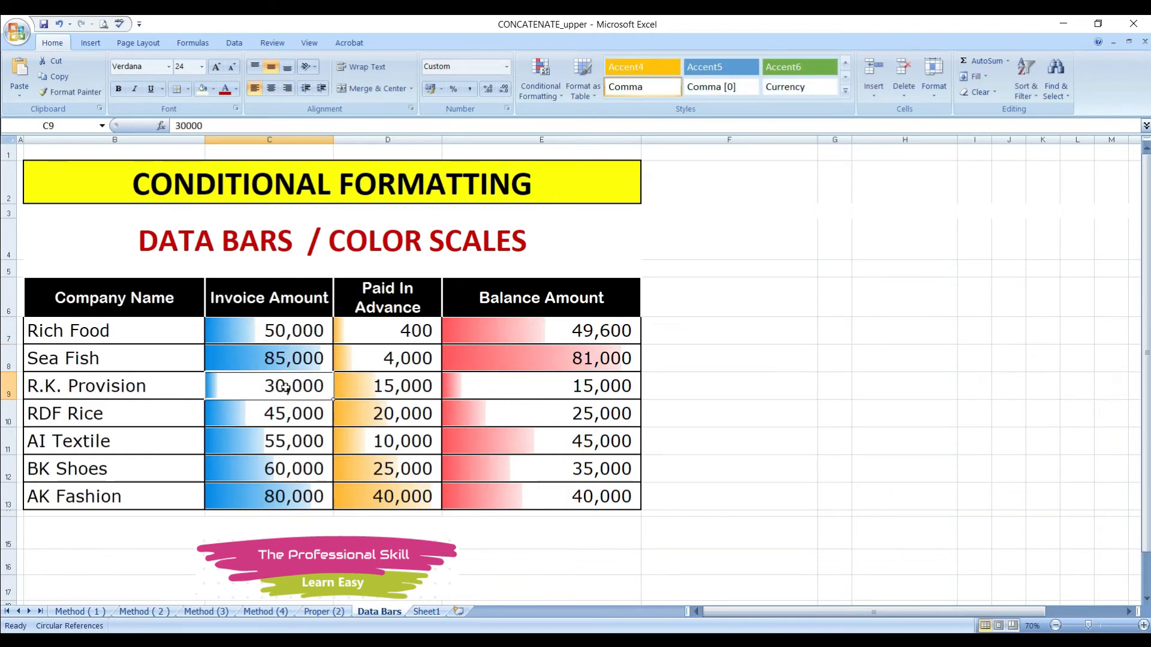
pyautogui.write('66,000')
pyautogui.press('Return')
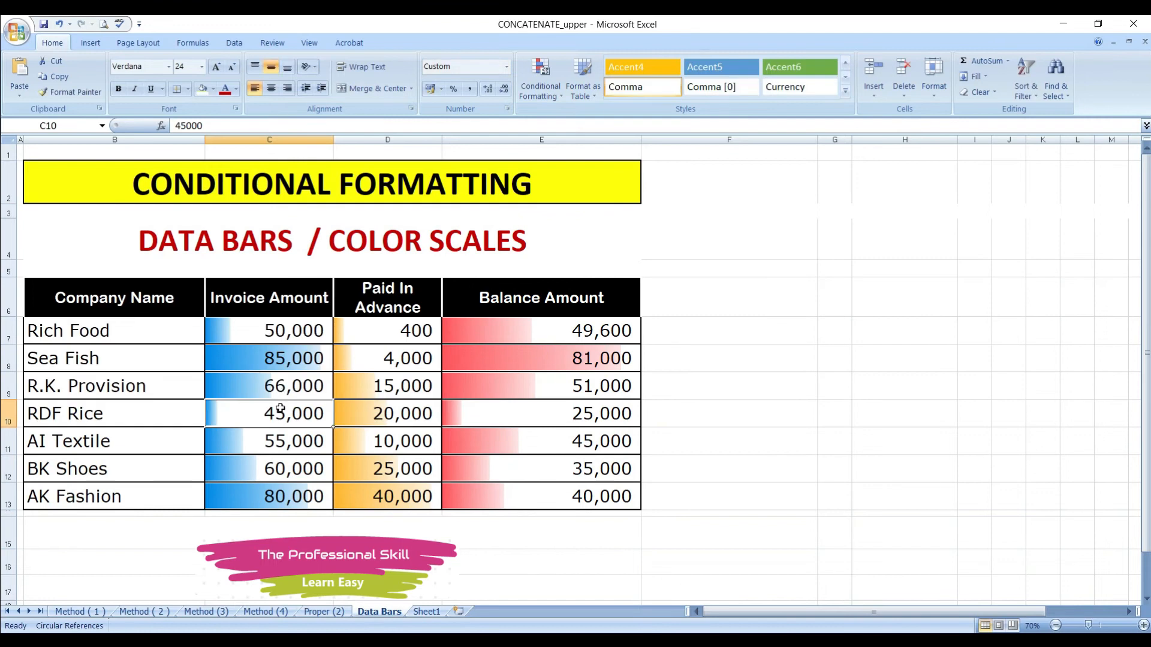
# Step: Enter Invoice Amount figures of 45000 for RDF Rice, 60000 for AI Textile, 95000 for BK Shoes and 80000 for AK Fashion
pyautogui.click(280, 408)
pyautogui.write('45,000')
pyautogui.press('Return')
pyautogui.click(273, 443)
pyautogui.write('6')
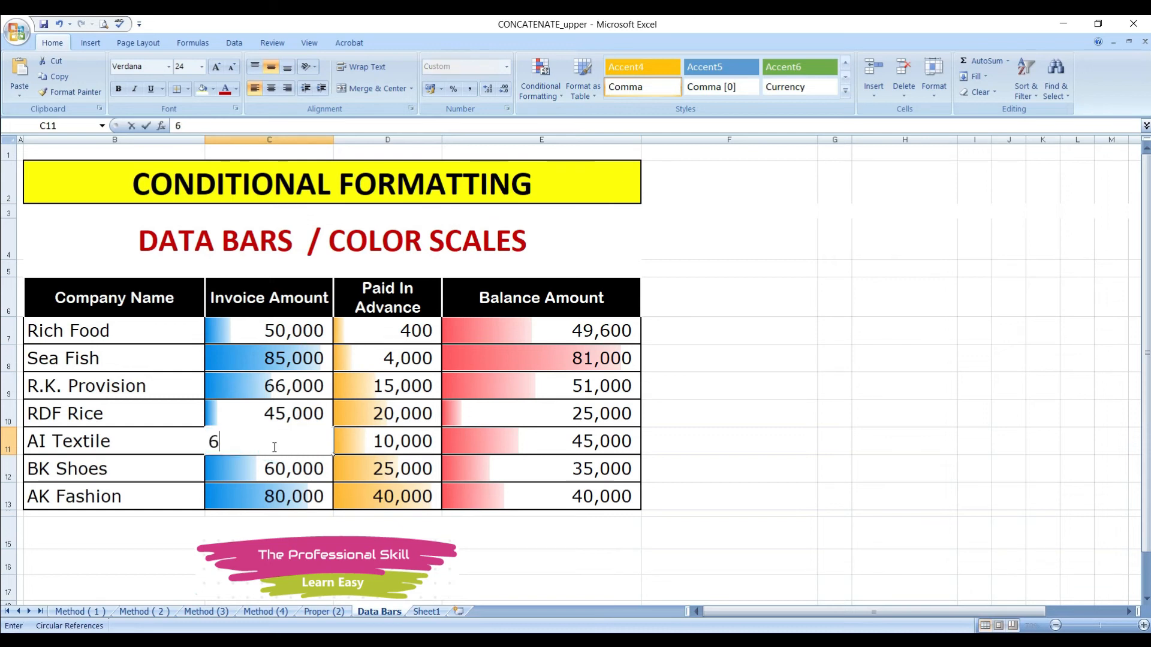
pyautogui.write('0000')
pyautogui.press('Return')
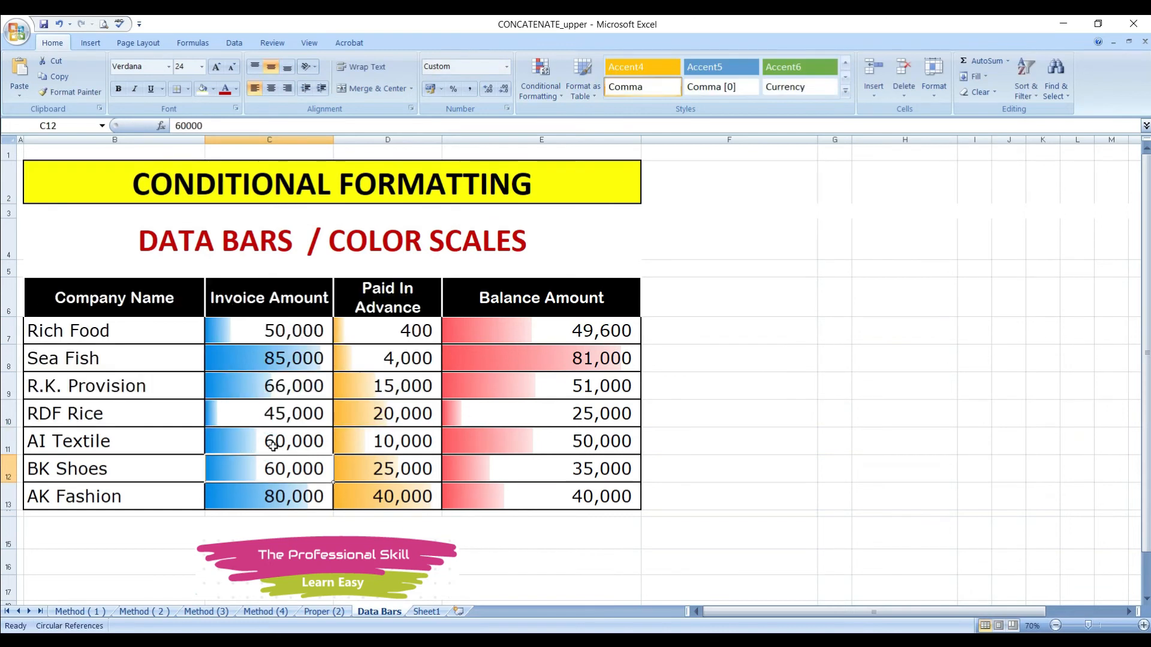
pyautogui.write('95000')
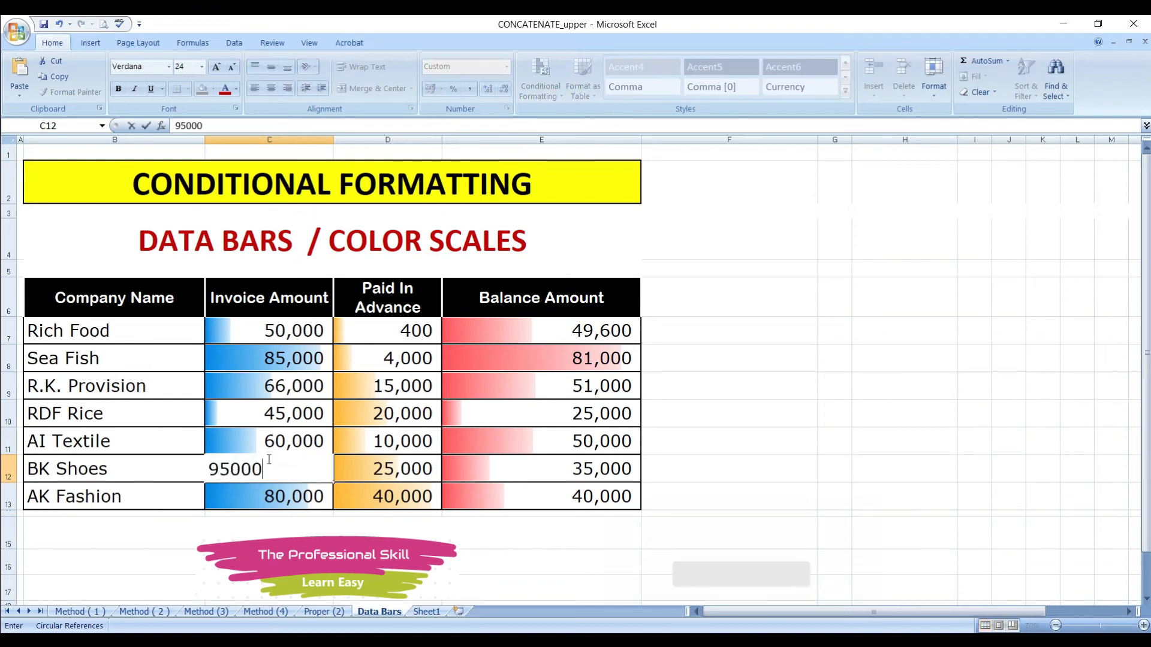
pyautogui.press('Return')
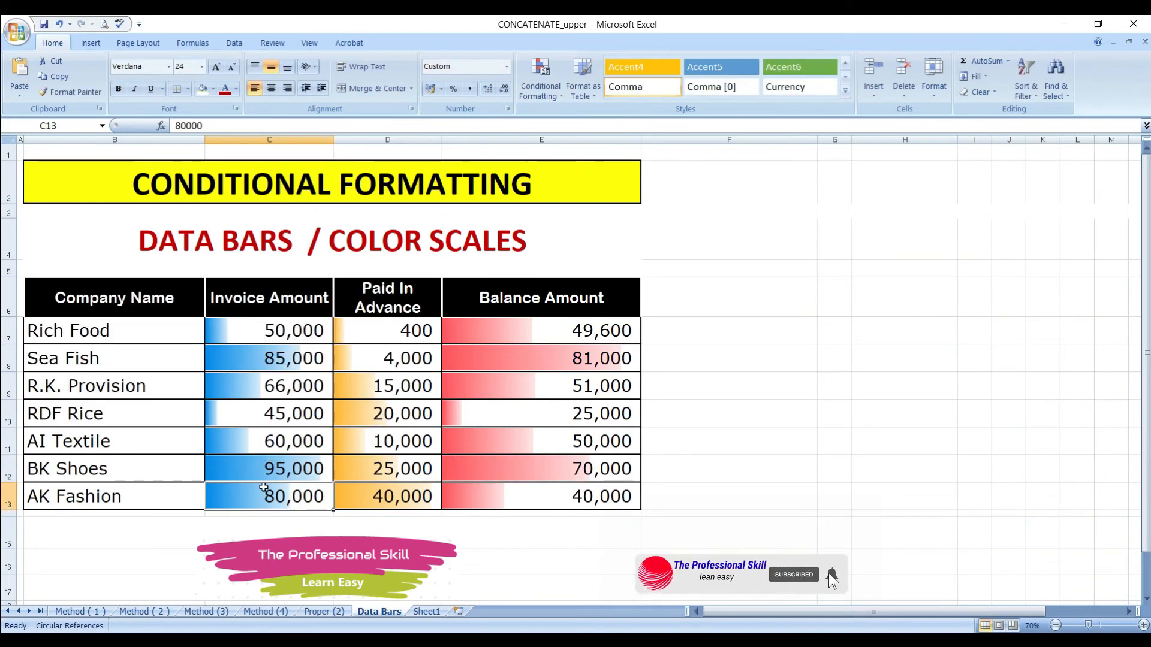
pyautogui.write('80000')
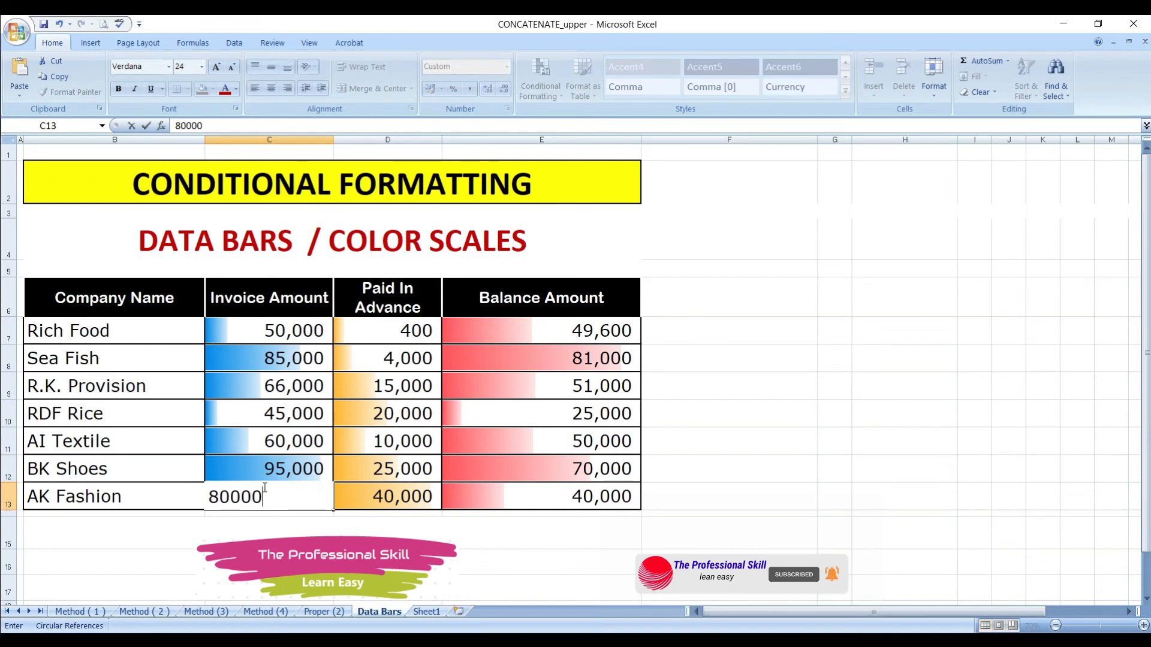
pyautogui.press('Return')
# Step: Change the Paid In Advance amounts to 40000 for Rich Food and 150000 for Sea Fish
pyautogui.click(433, 333)
pyautogui.write('40000')
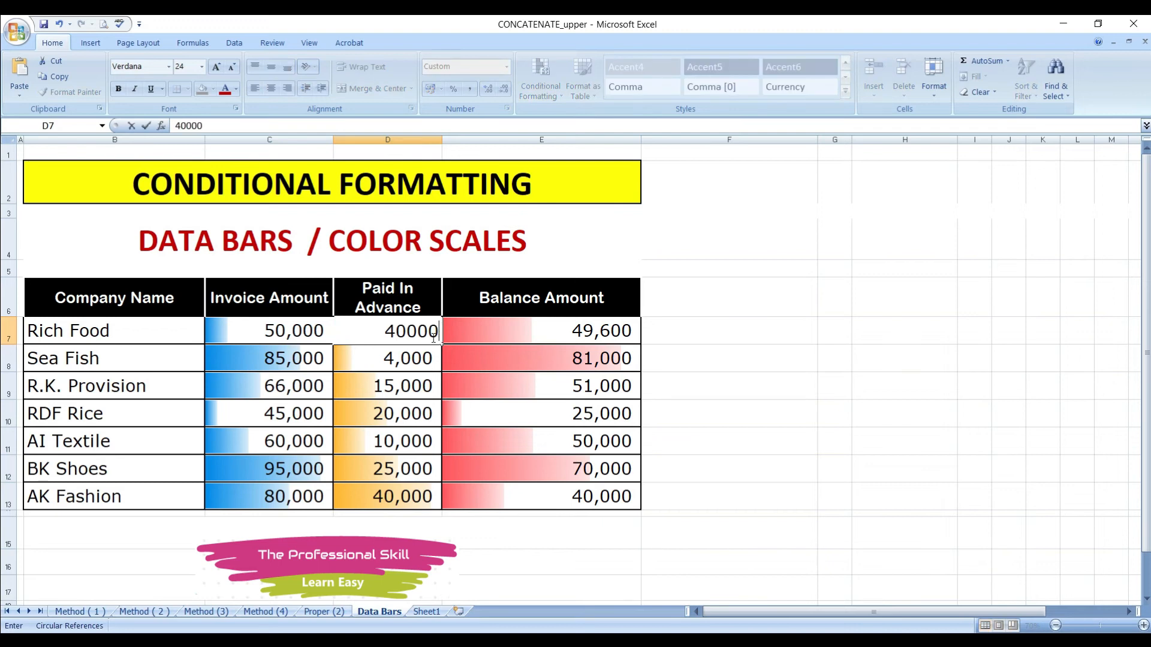
pyautogui.press('Return')
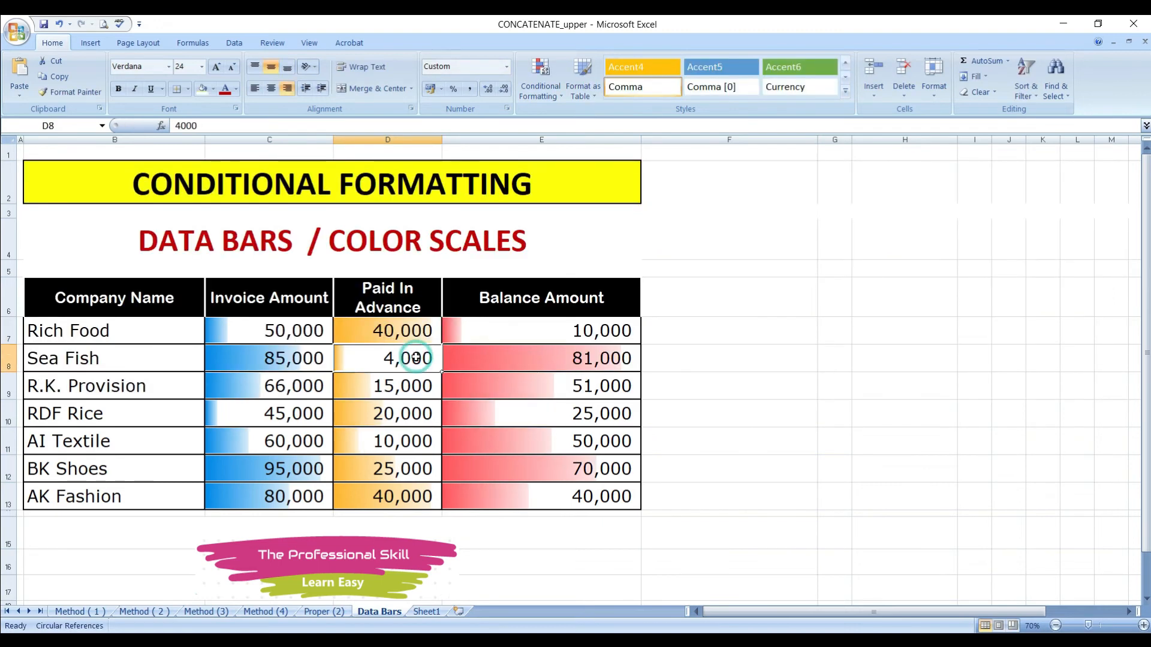
pyautogui.write('1,50,00')
pyautogui.write('0')
pyautogui.press('Return')
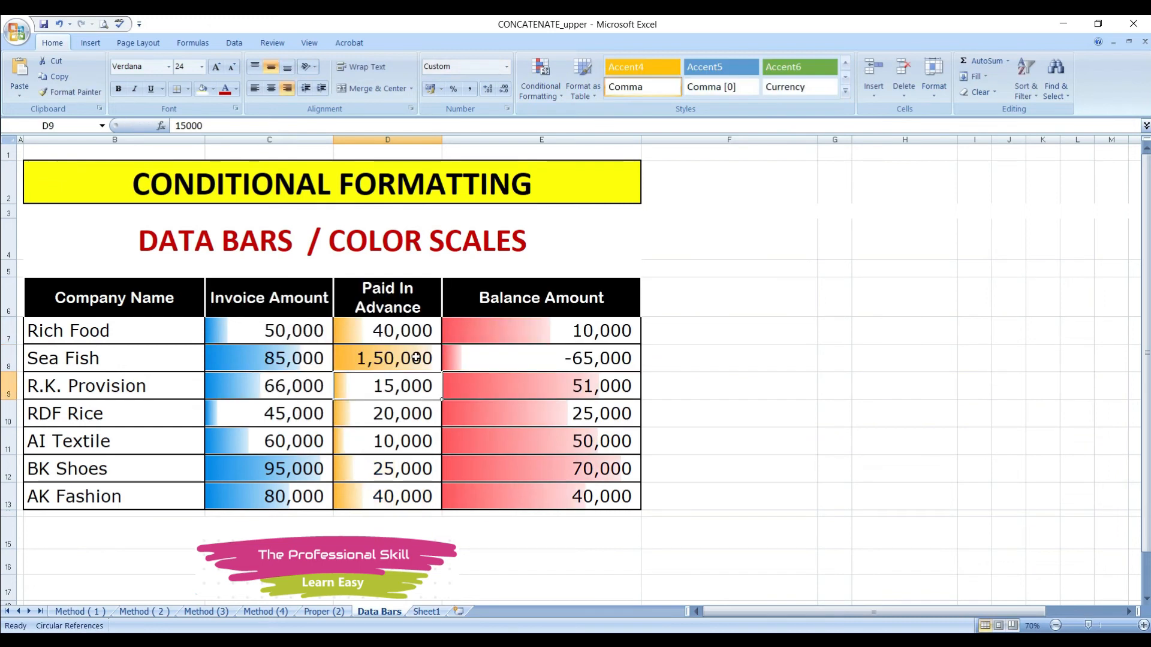
# Step: Change the Paid In Advance amounts to 25000 for RDF Rice and 60000 for BK Shoes
pyautogui.click(394, 410)
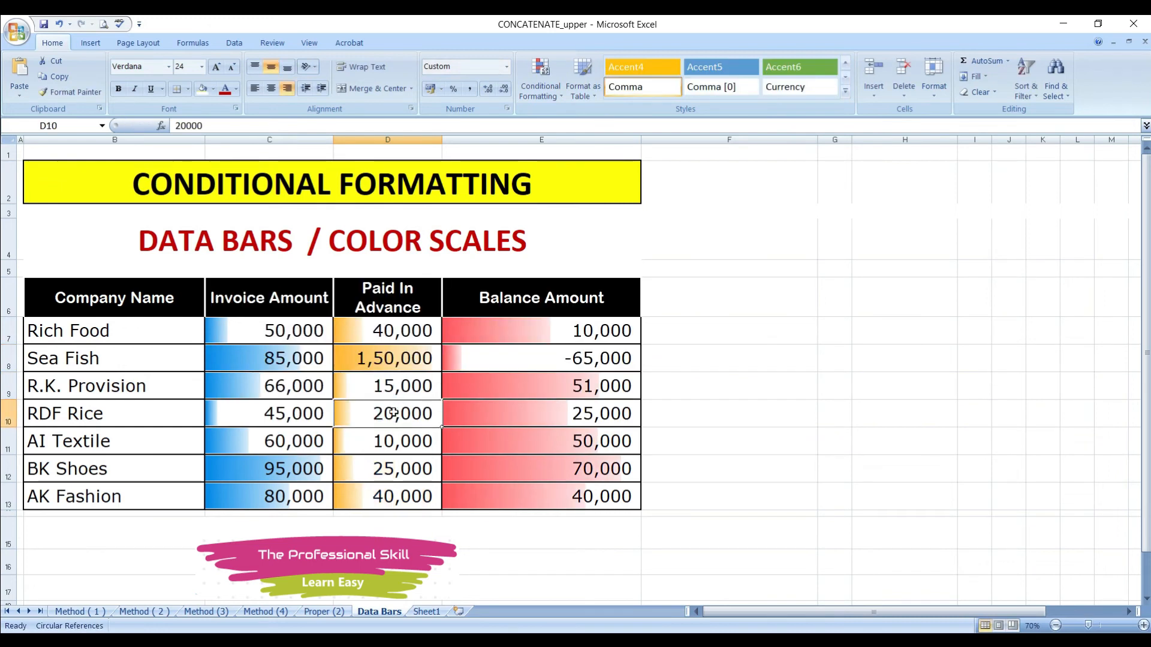
pyautogui.write('25000')
pyautogui.press('Return')
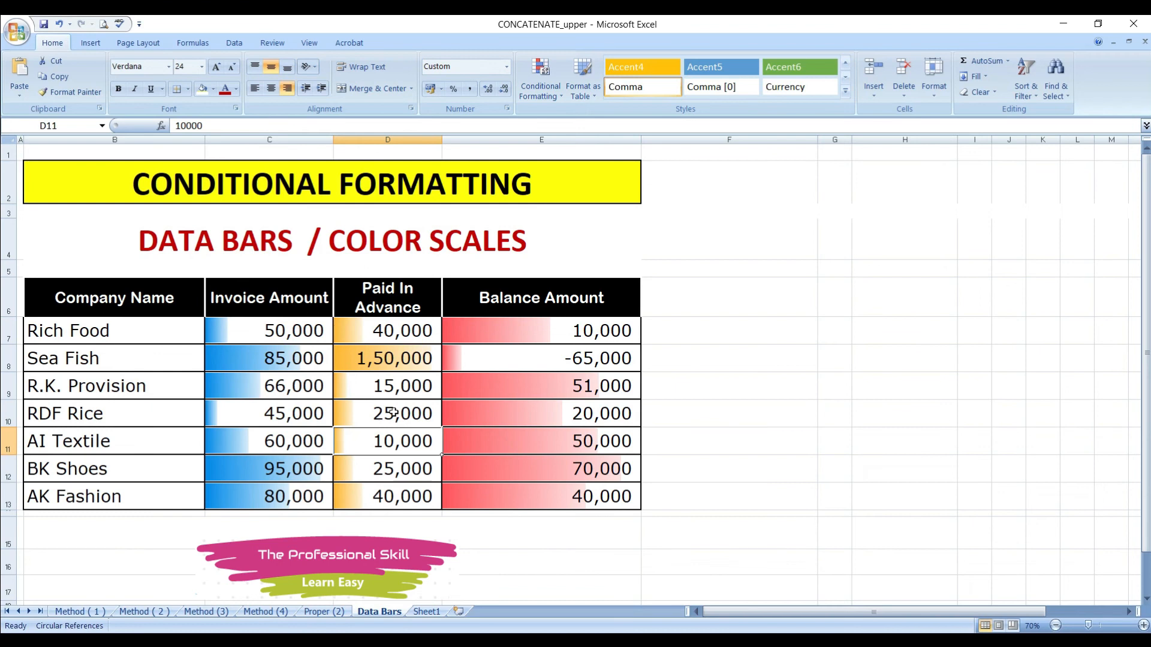
pyautogui.click(387, 468)
pyautogui.write('600')
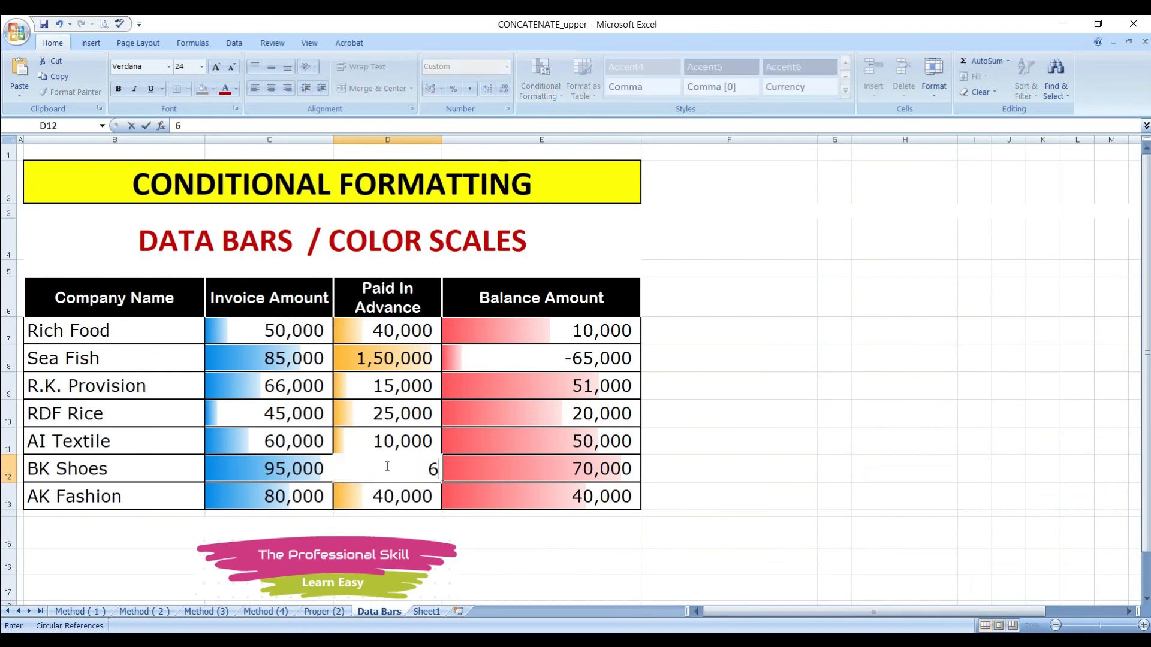
pyautogui.press('Return')
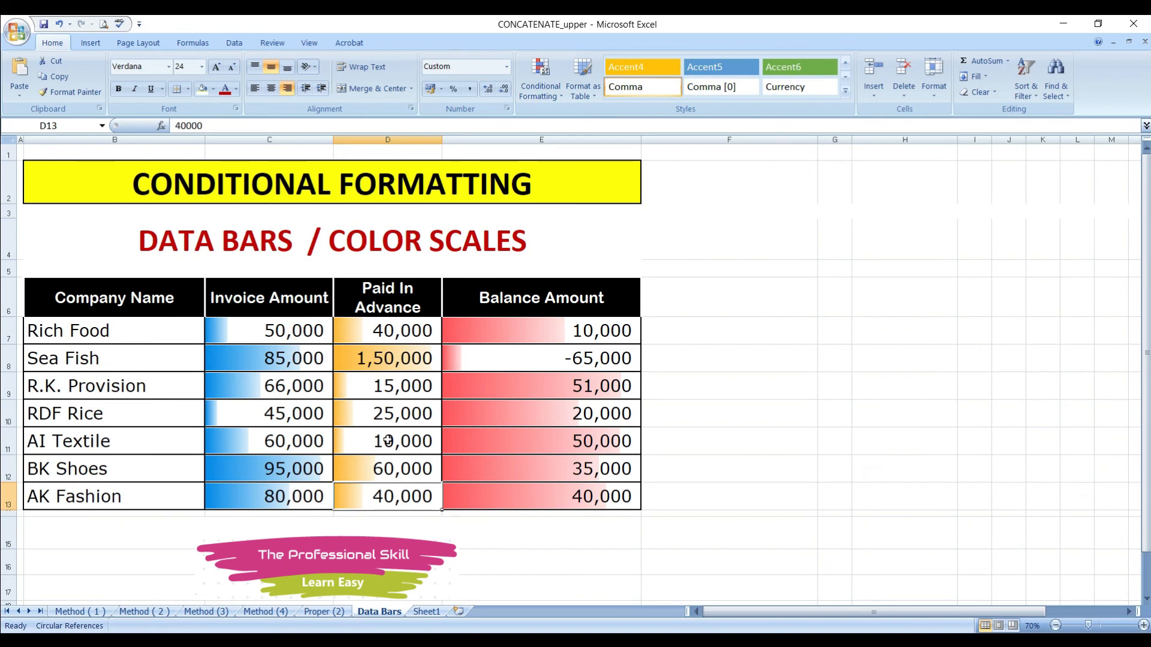
# Step: Change the Paid In Advance amount for AI Textile to 50000 and move the selection off the table
pyautogui.write('5')
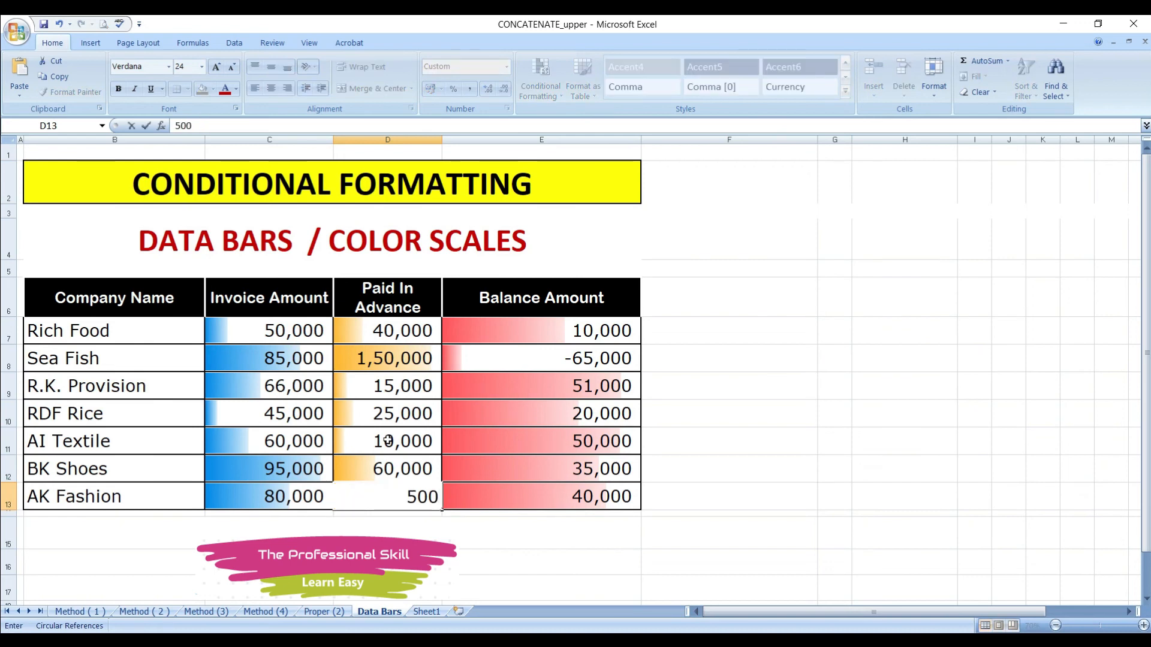
pyautogui.press('Escape')
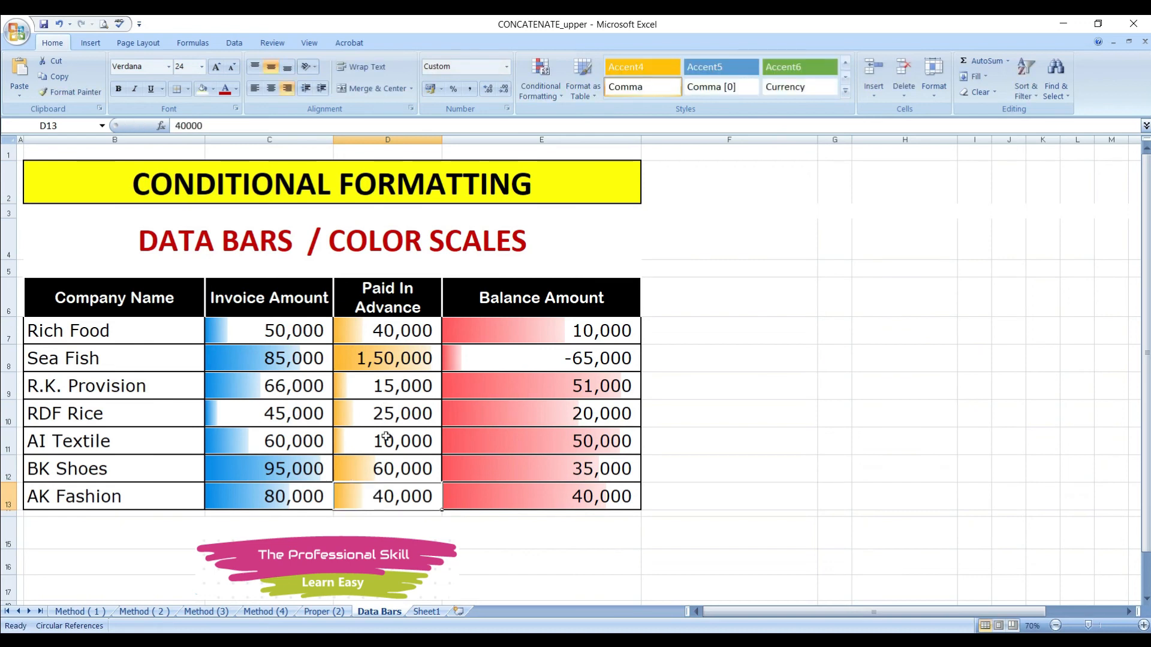
pyautogui.click(386, 438)
pyautogui.write('50,00')
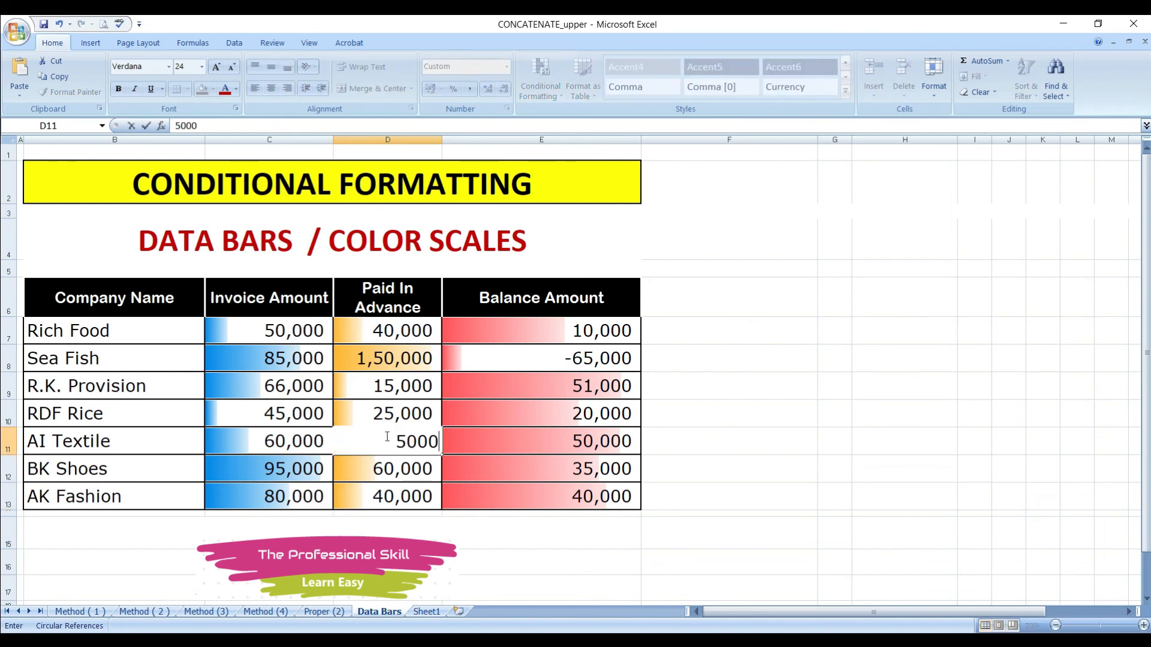
pyautogui.write('0')
pyautogui.press('Return')
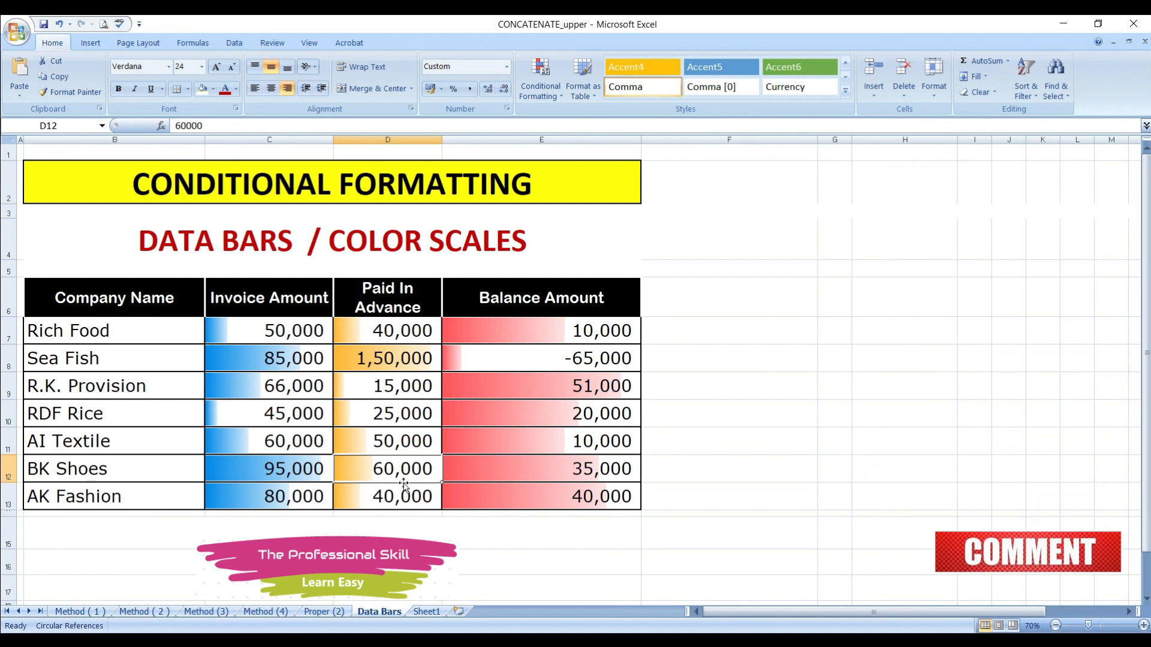
pyautogui.click(392, 529)
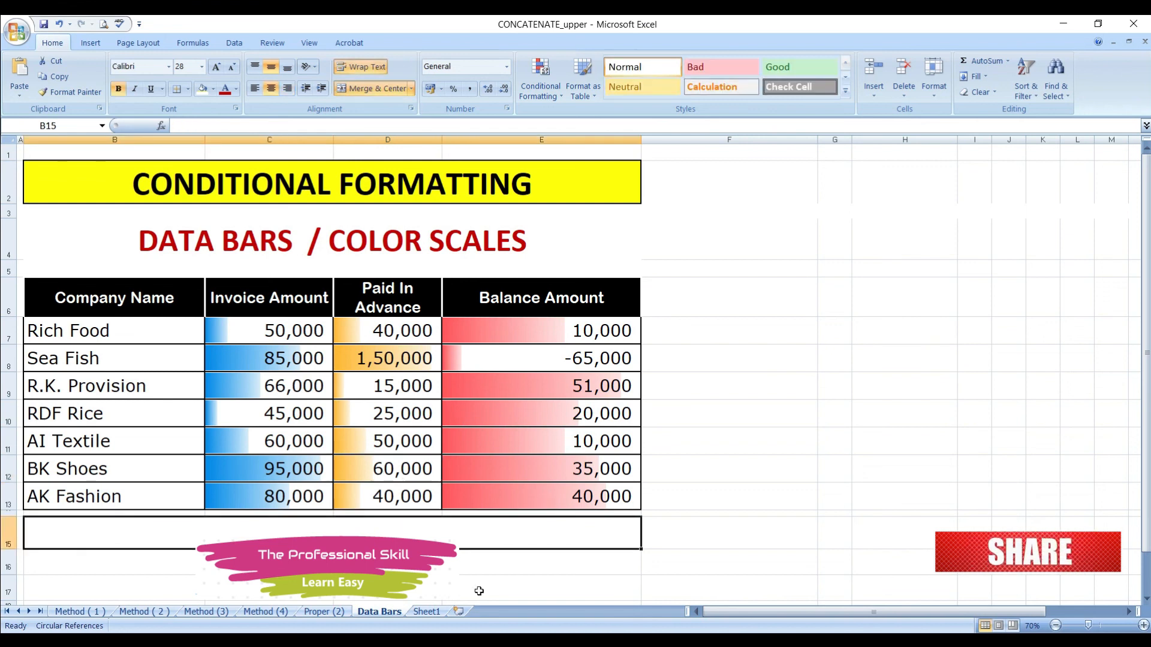